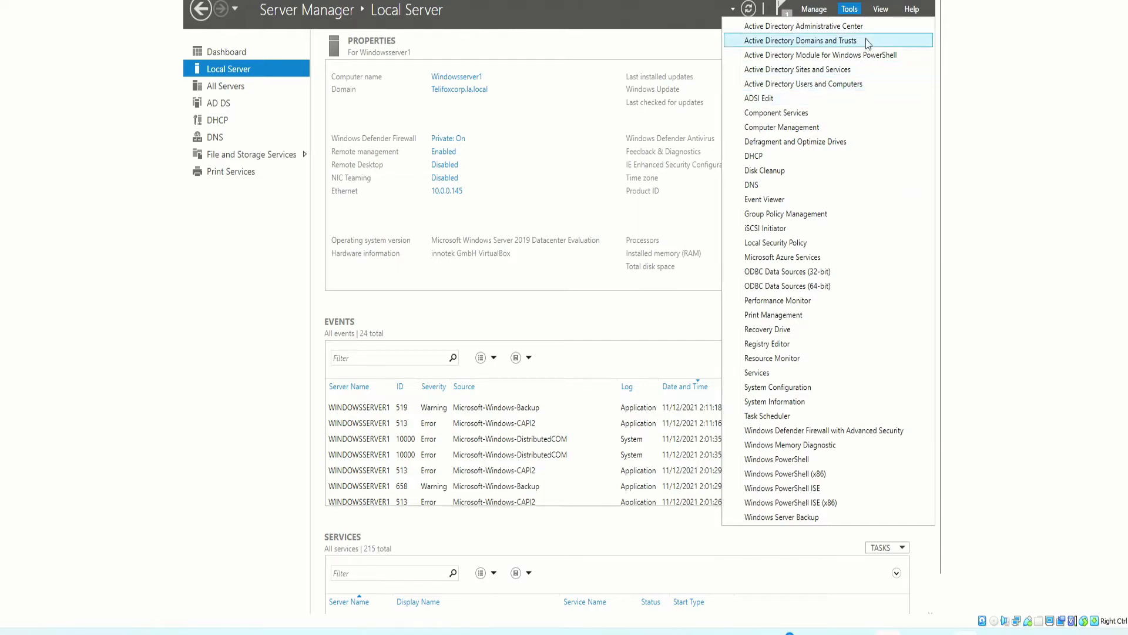
Launch Active Directory Users and Computers from Server Manager's Tools menu
click(849, 12)
click(847, 12)
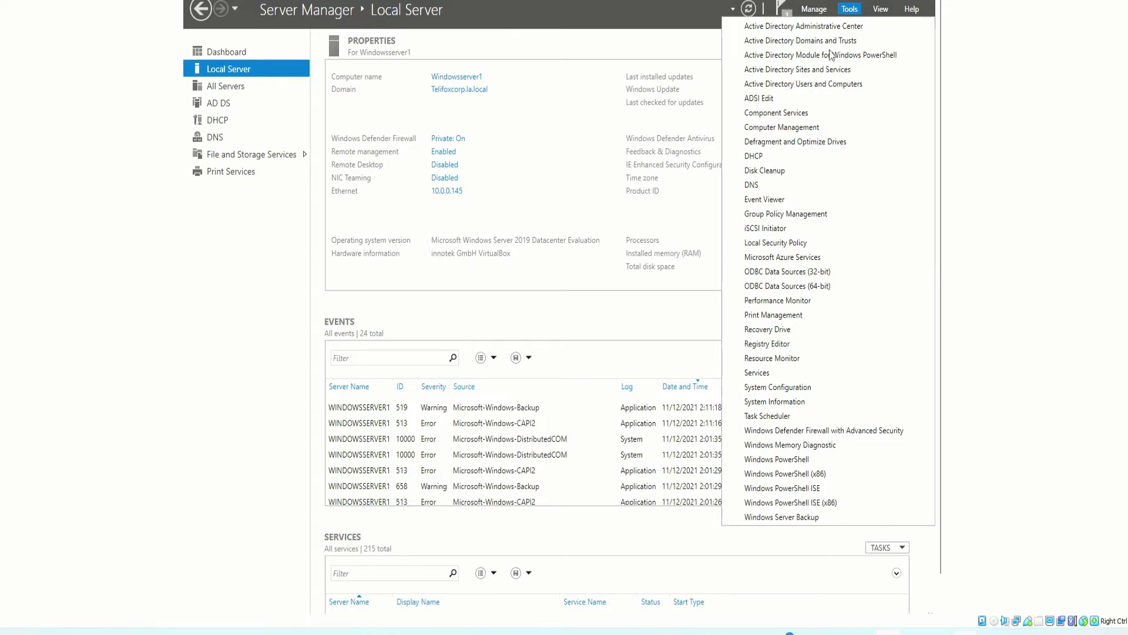
click(820, 86)
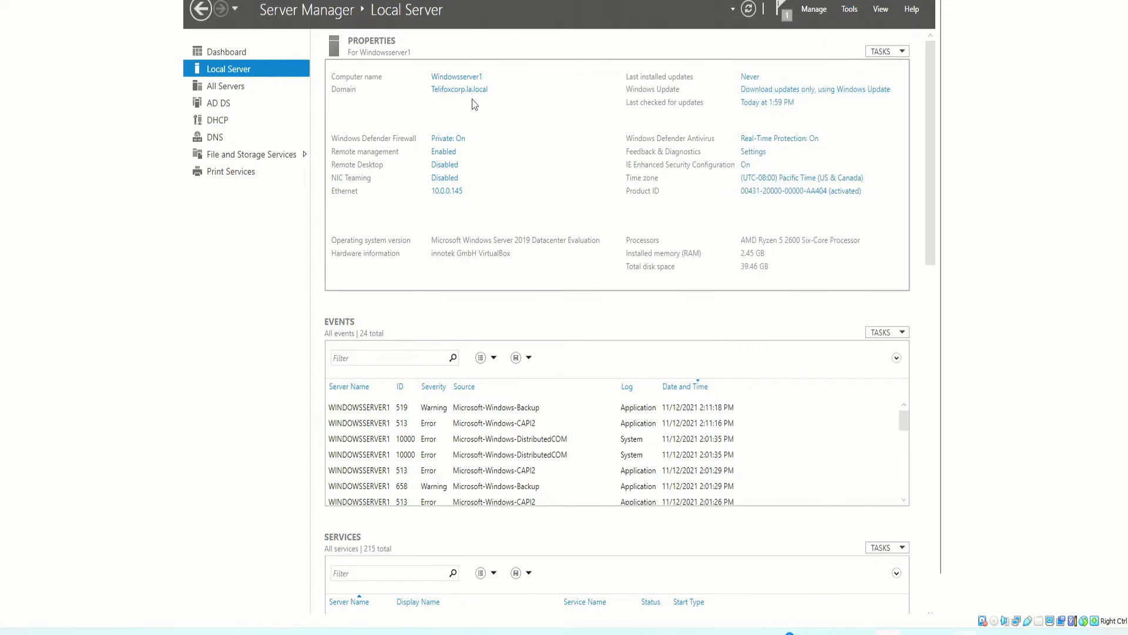
Review the Sales OU and Users container, then display the Telifoxcorp.la.local domain root
drag(429, 45, 466, 56)
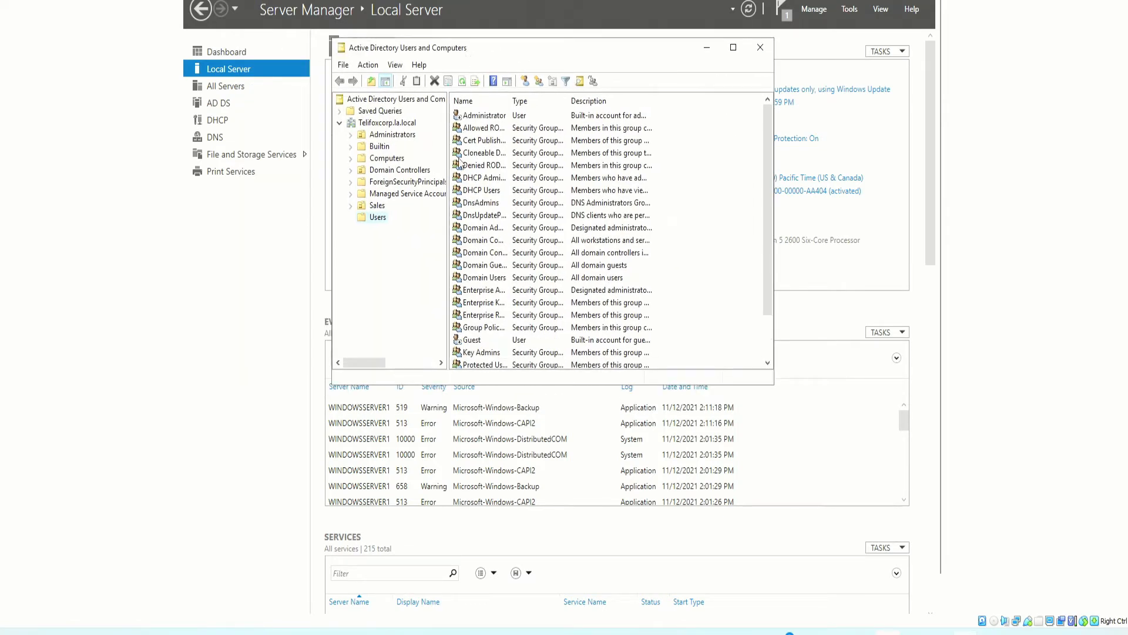
click(376, 207)
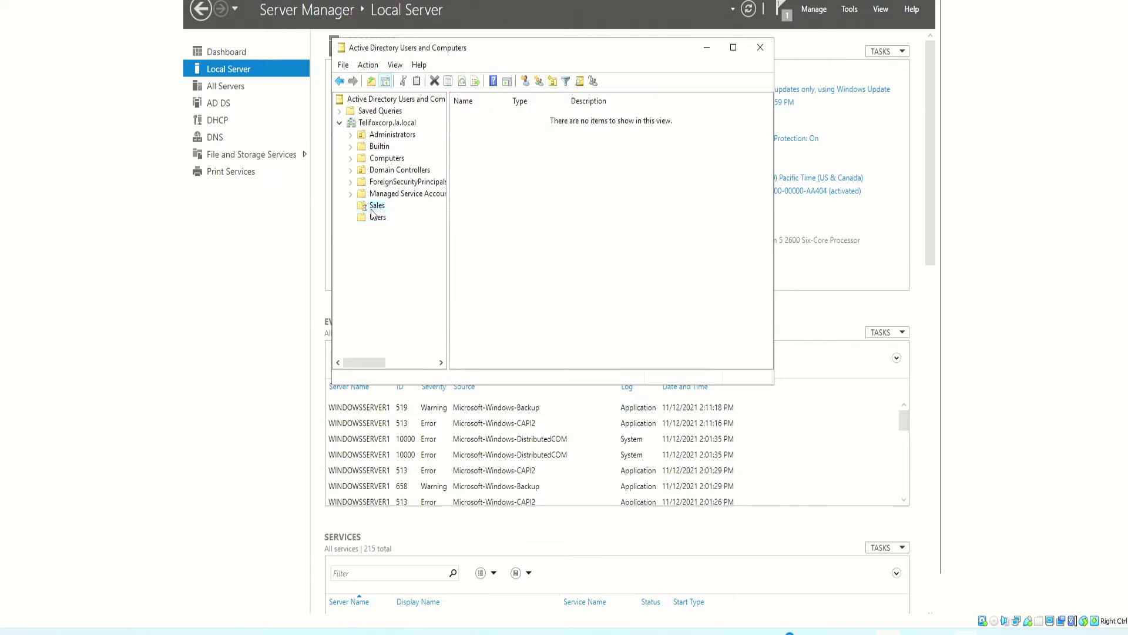
click(379, 218)
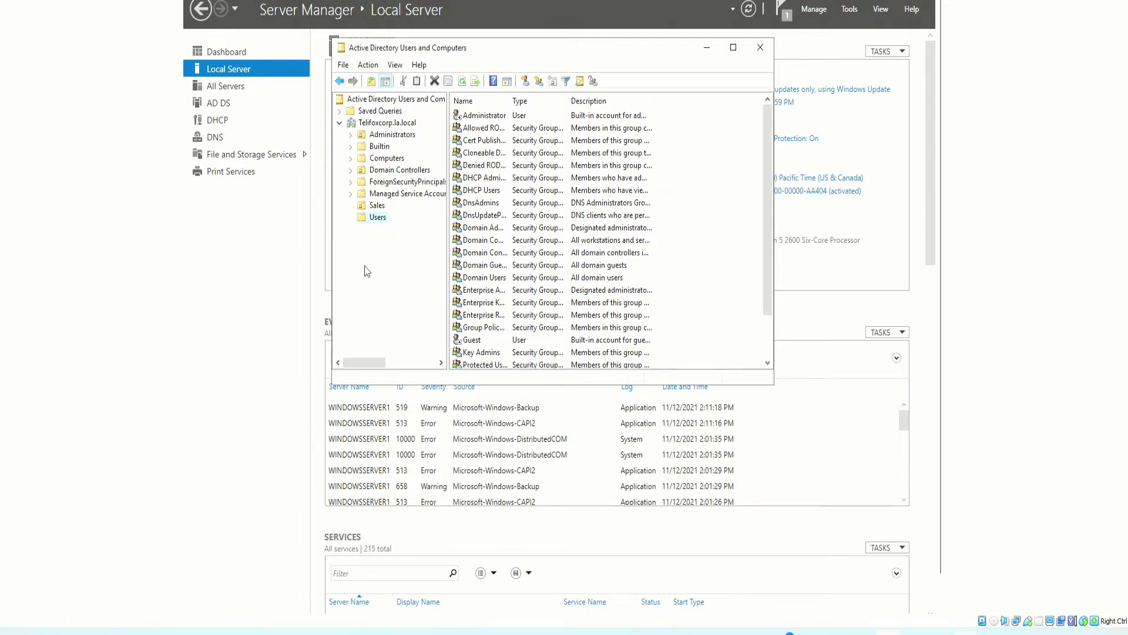
click(385, 124)
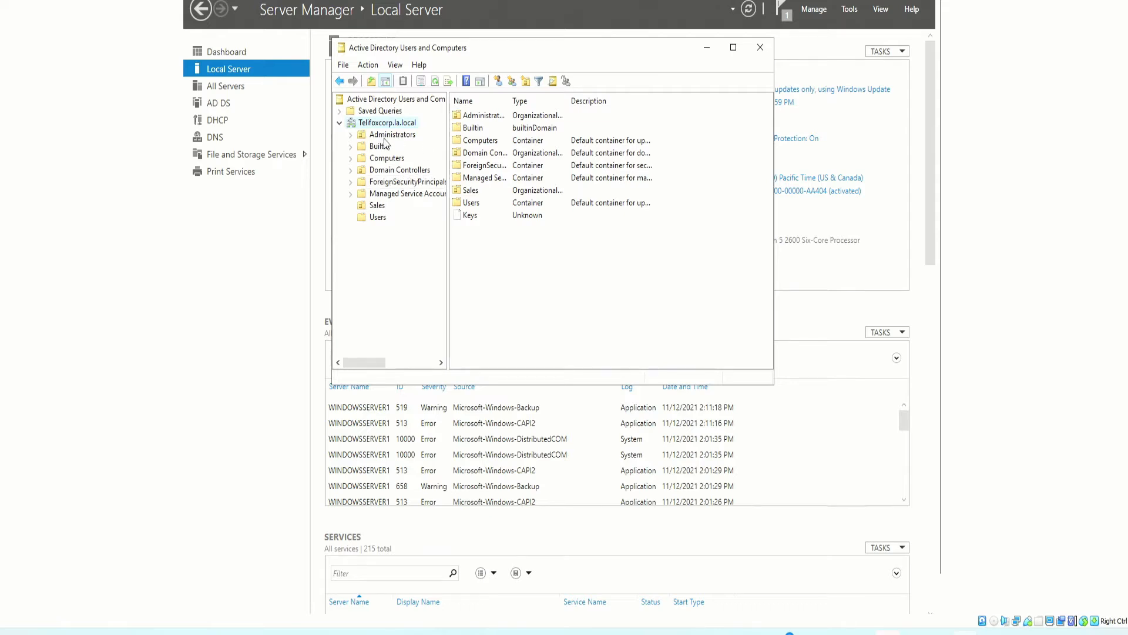
Create an organizational unit named WareHouse at the Telifoxcorp.la.local root and select it
right_click(486, 249)
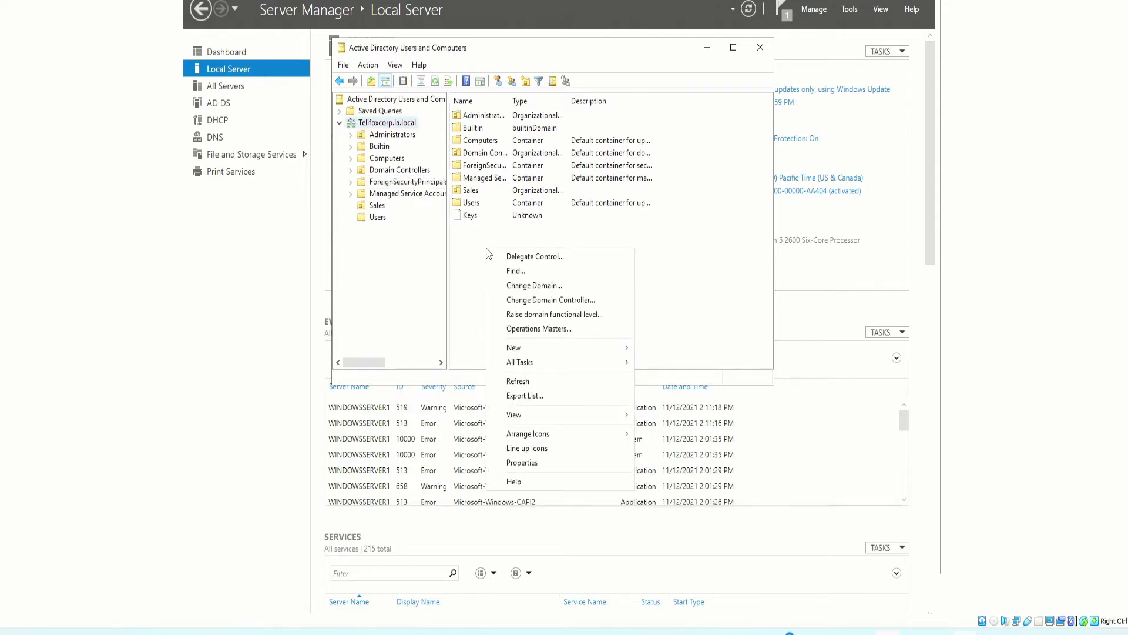
click(383, 246)
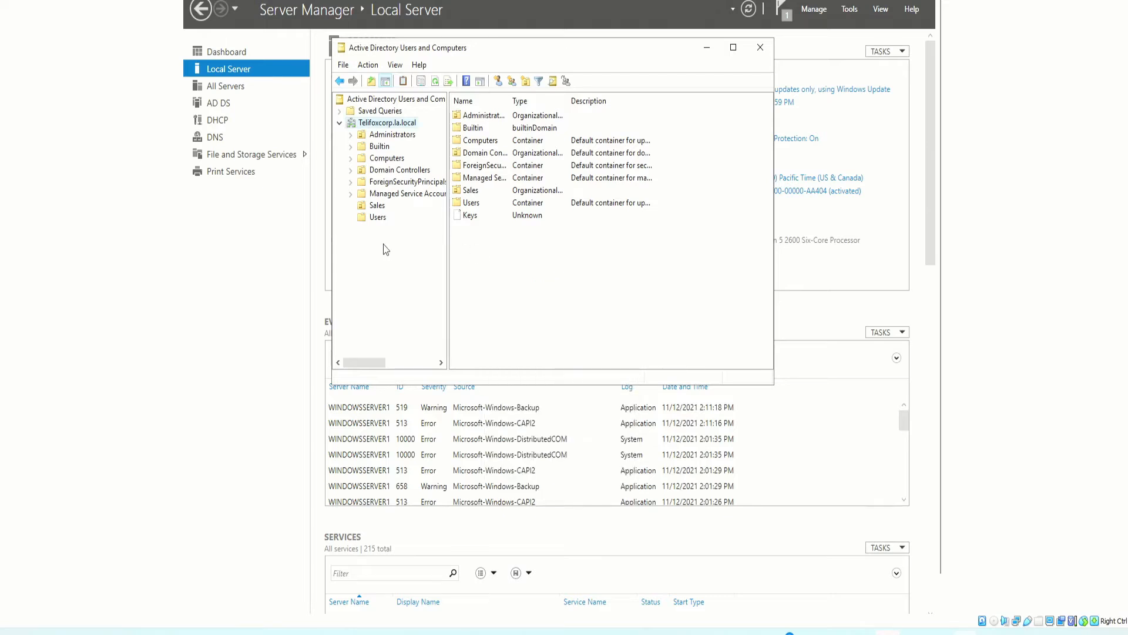
right_click(483, 249)
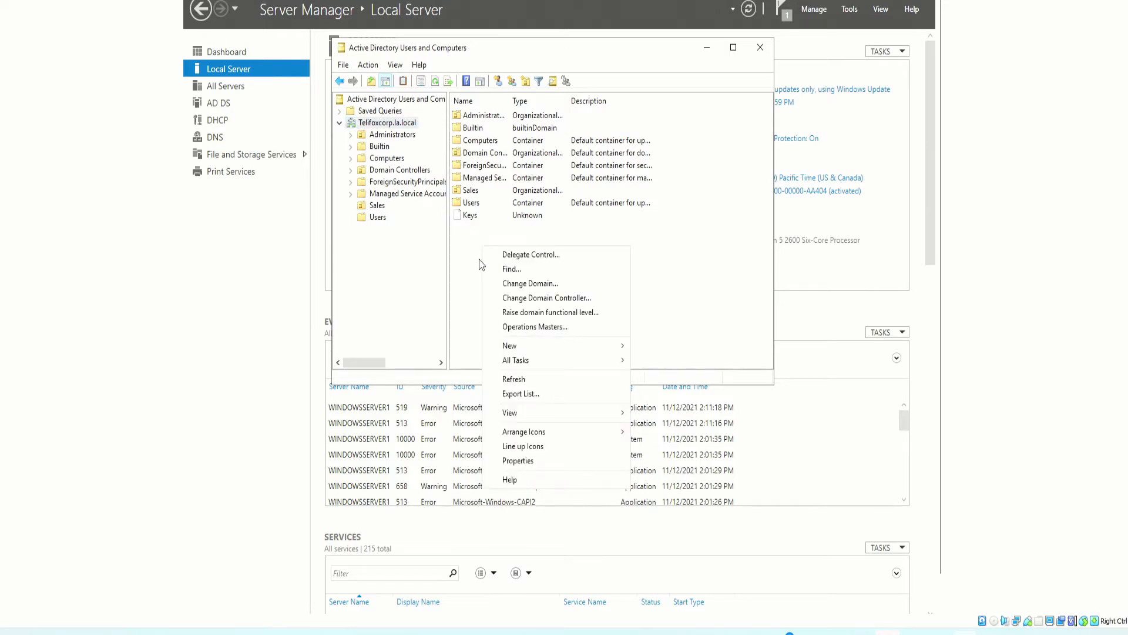
mouse_move(527, 345)
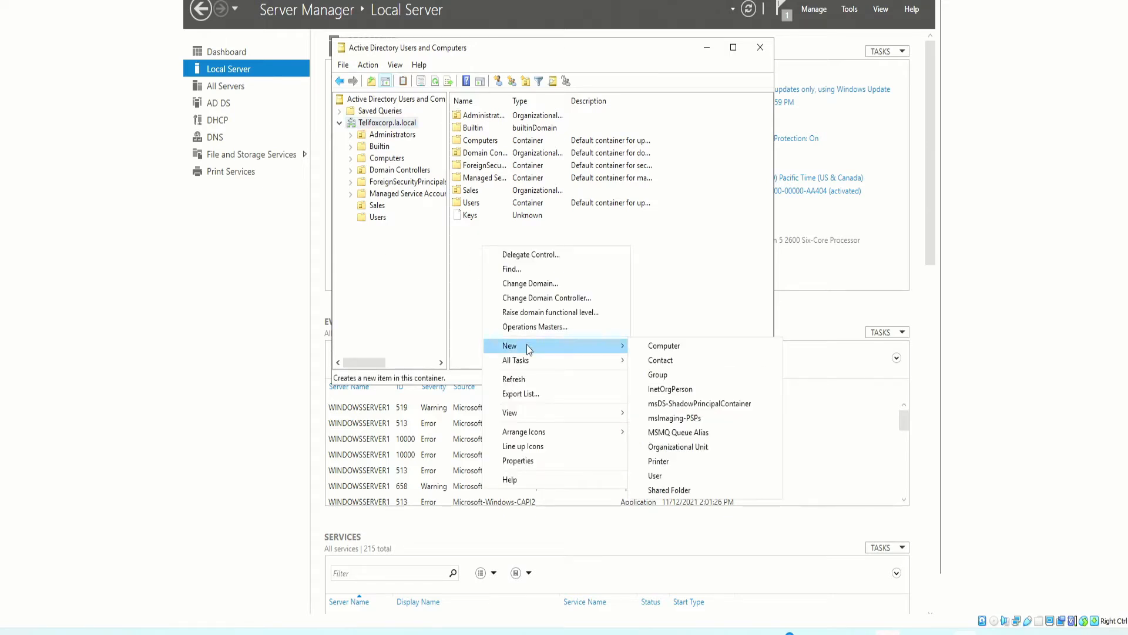
click(693, 447)
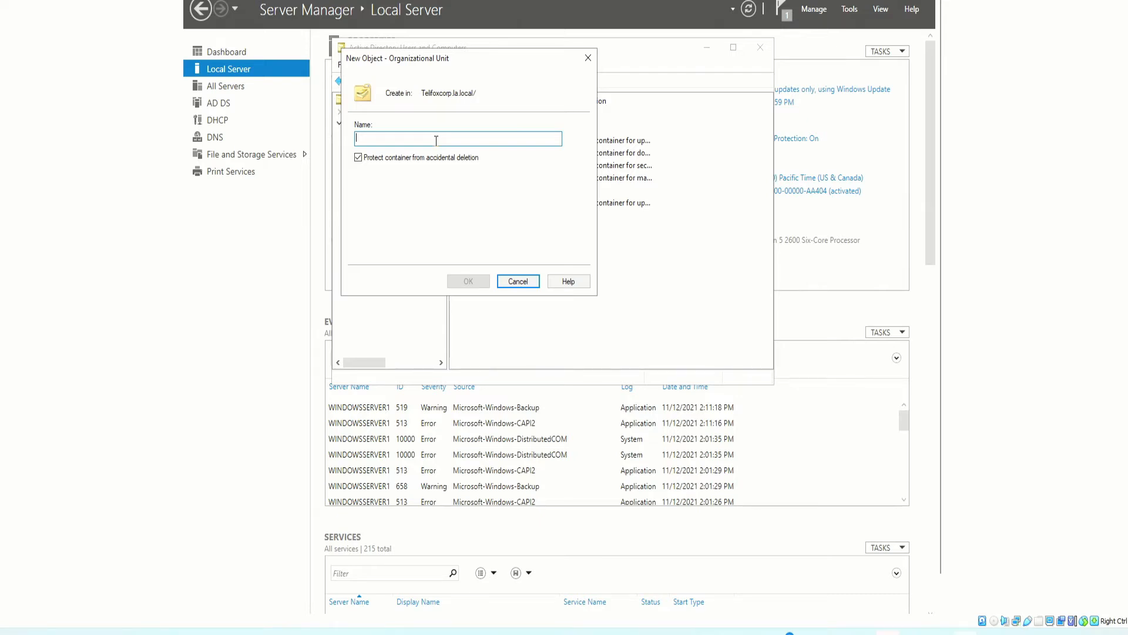
text(WareHouse)
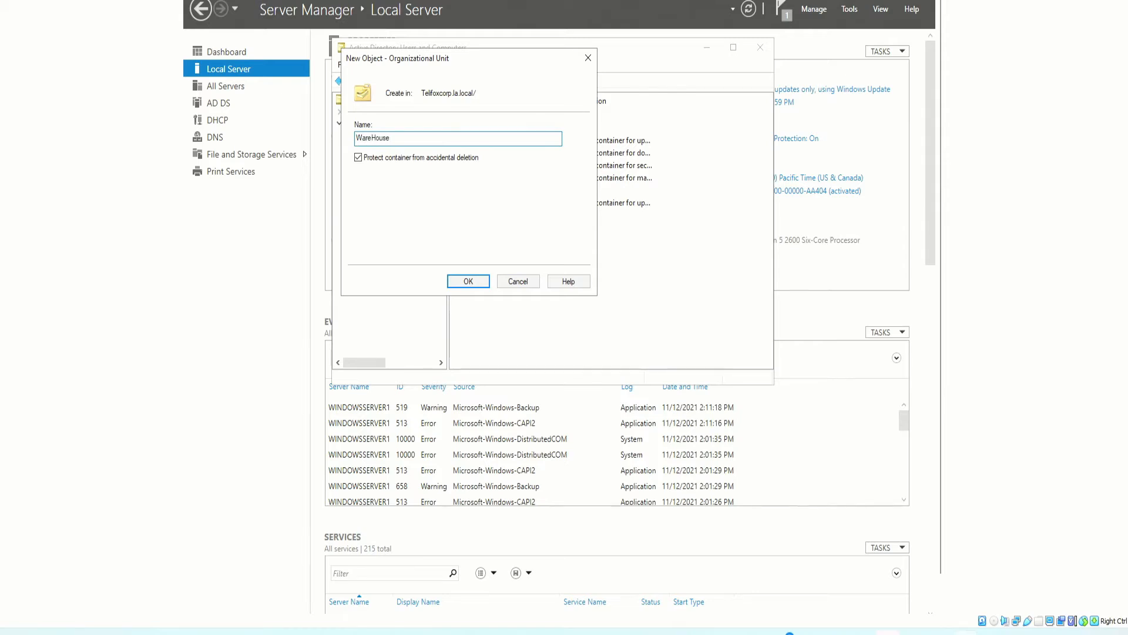
key(Return)
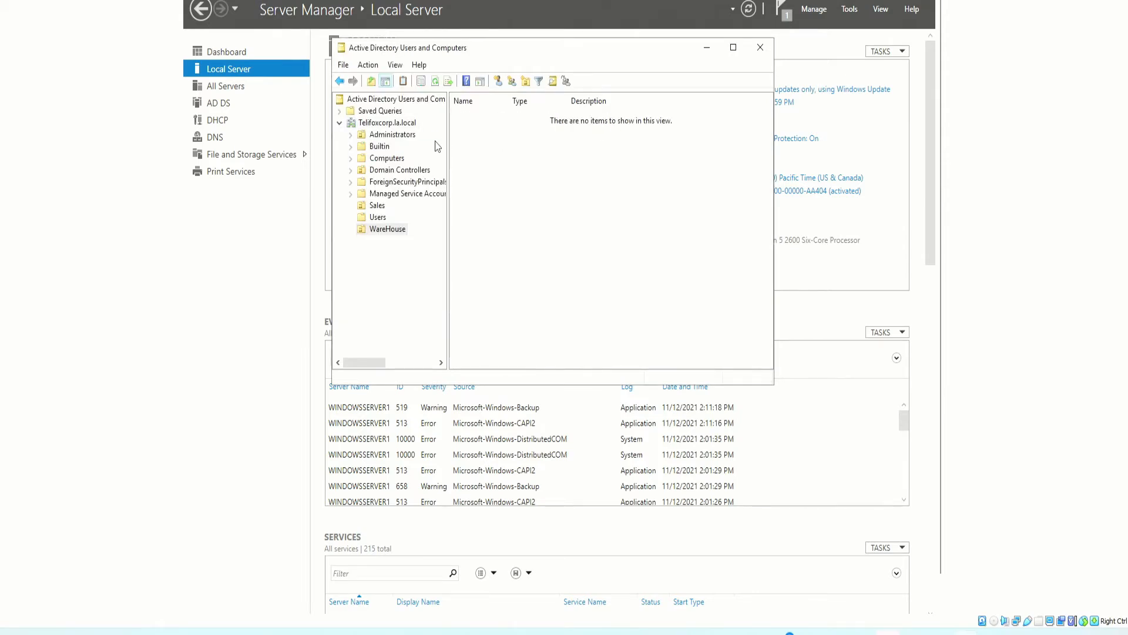
click(378, 232)
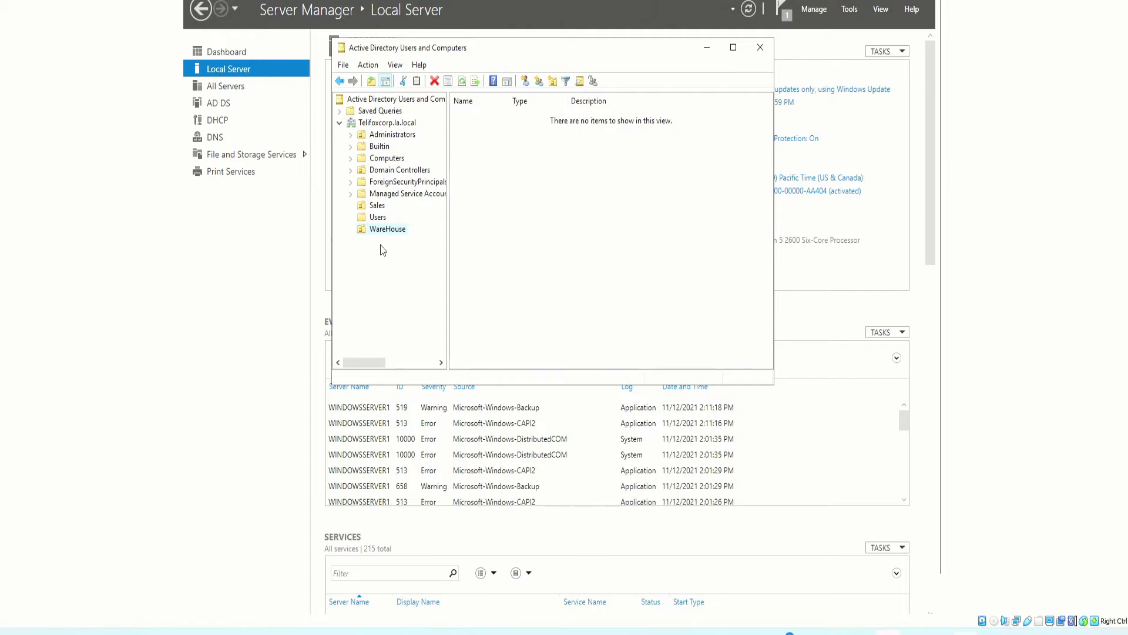
Add an organizational unit named HR directly under Telifoxcorp.la.local
click(392, 125)
right_click(492, 285)
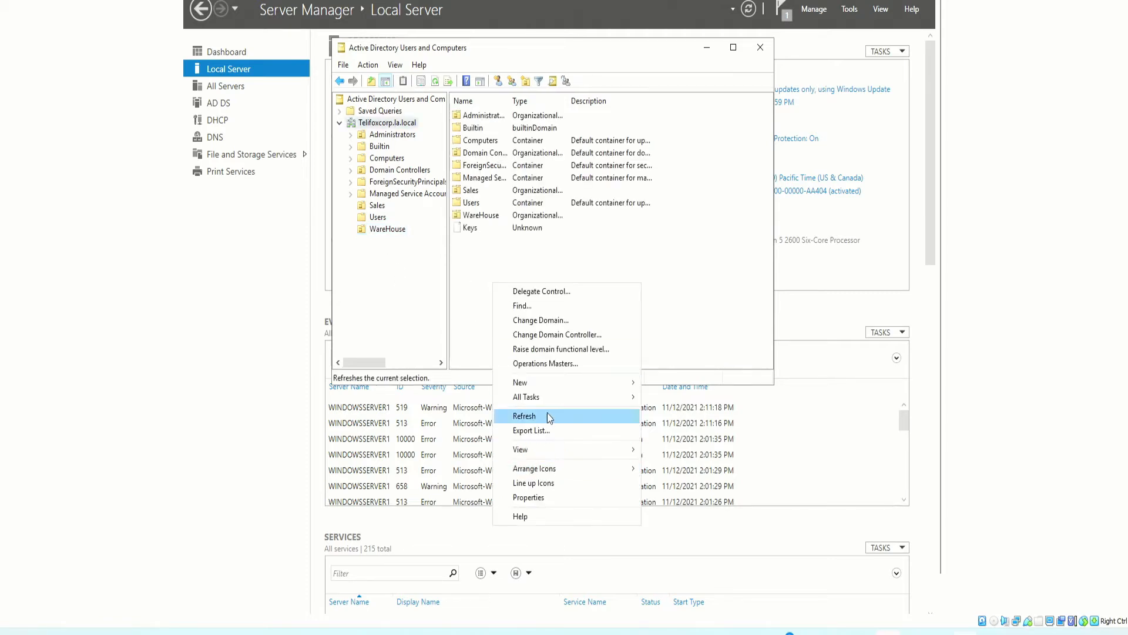
mouse_move(542, 384)
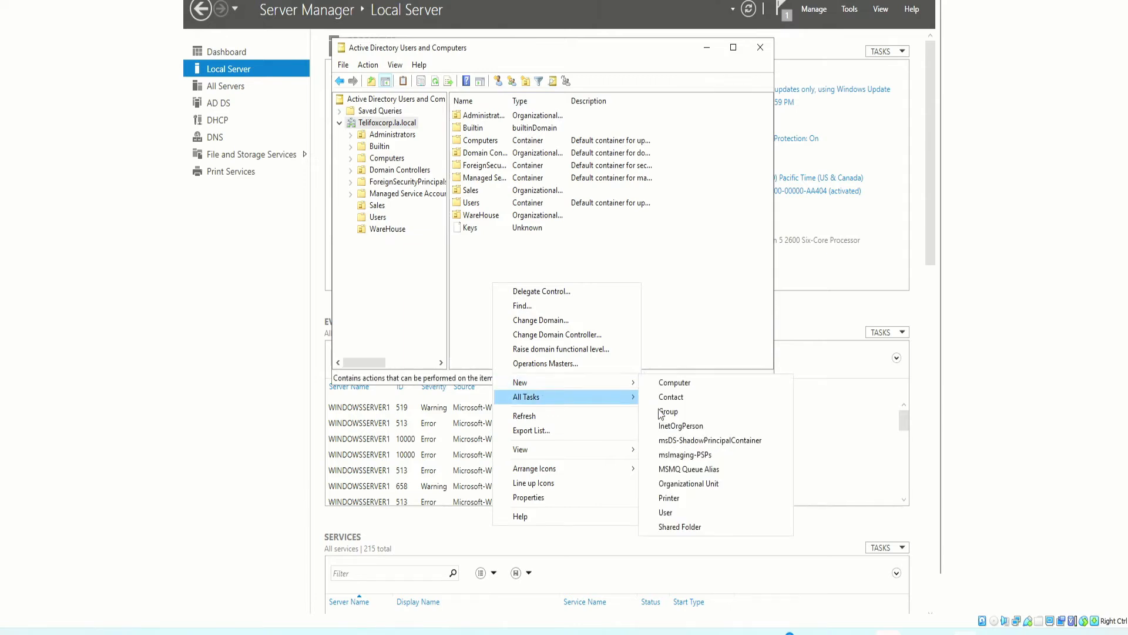
click(688, 483)
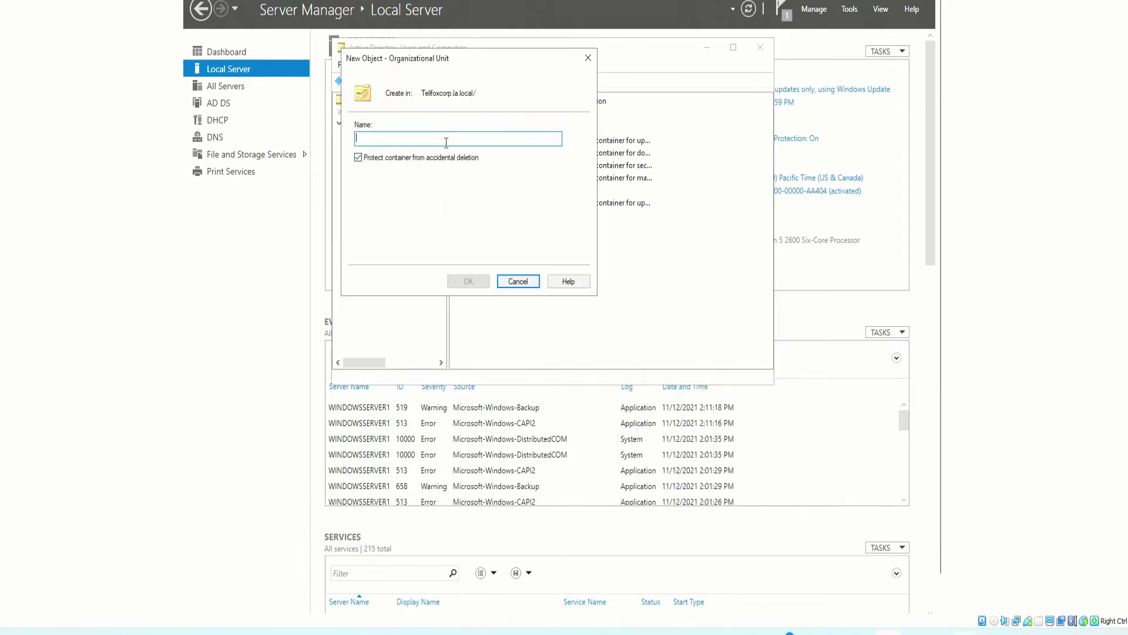
drag(440, 66, 590, 97)
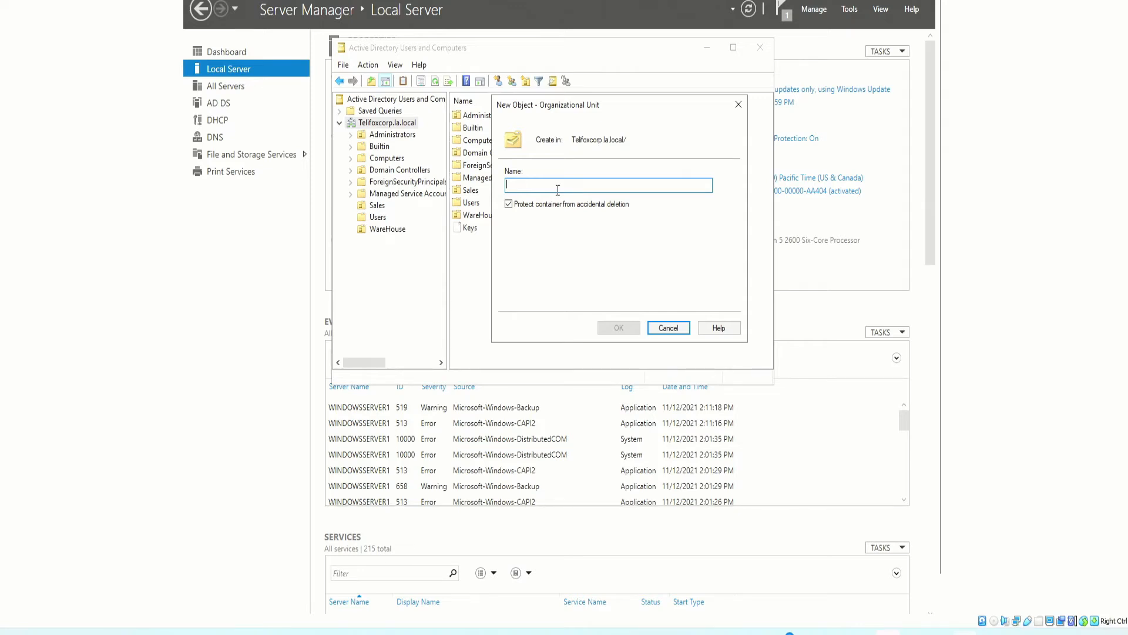
text(HR)
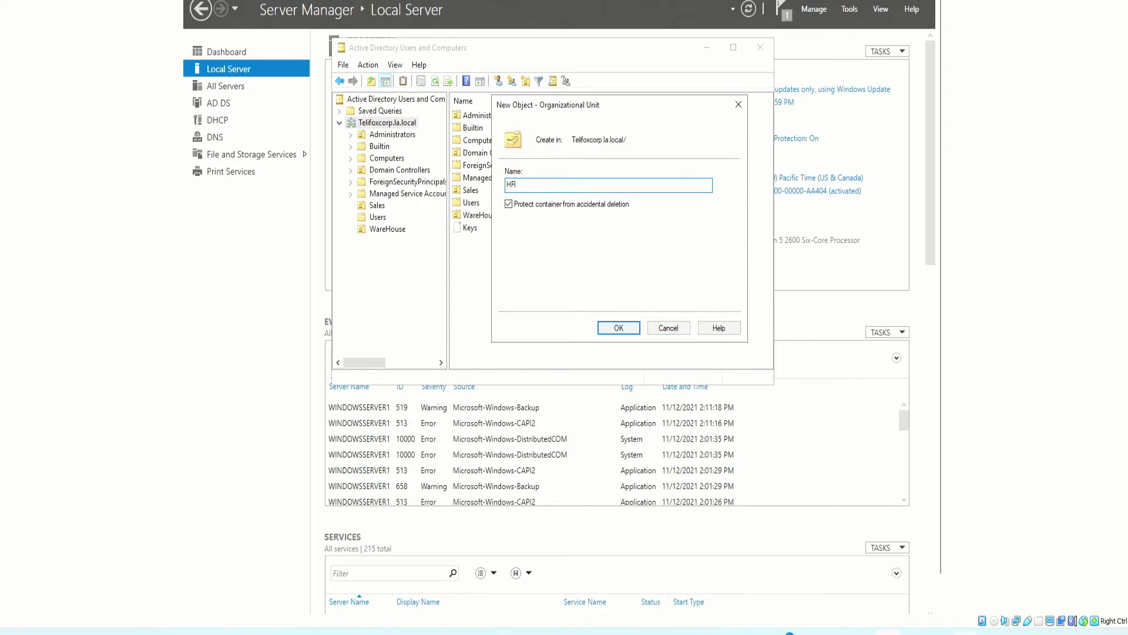
click(626, 339)
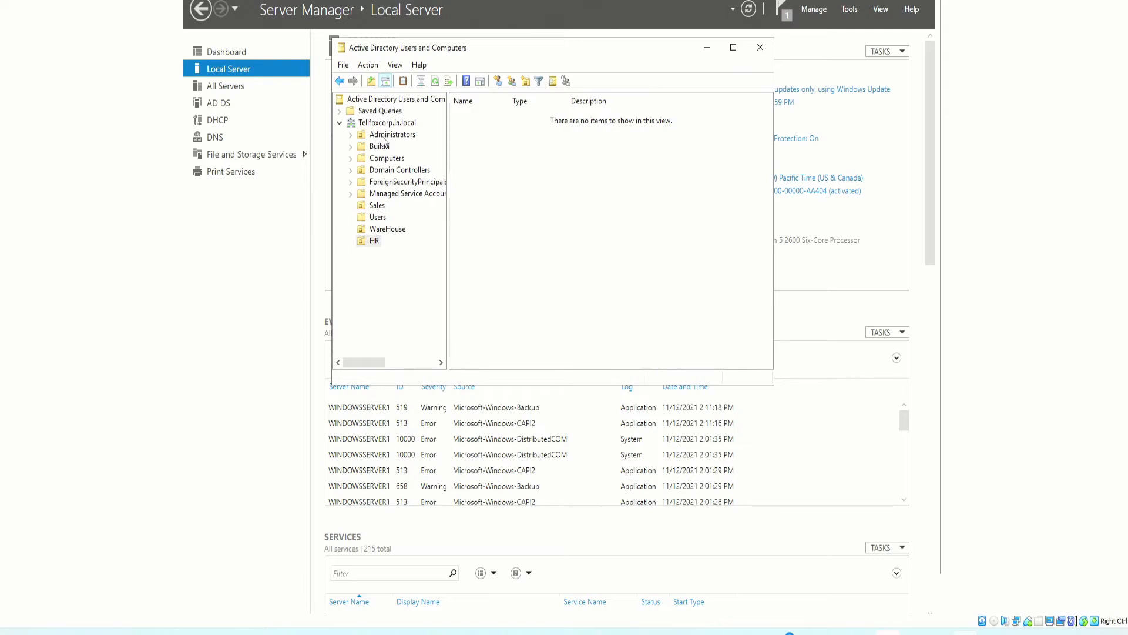
Create an Accounting organizational unit under the Telifoxcorp.la.local domain and select it
right_click(538, 181)
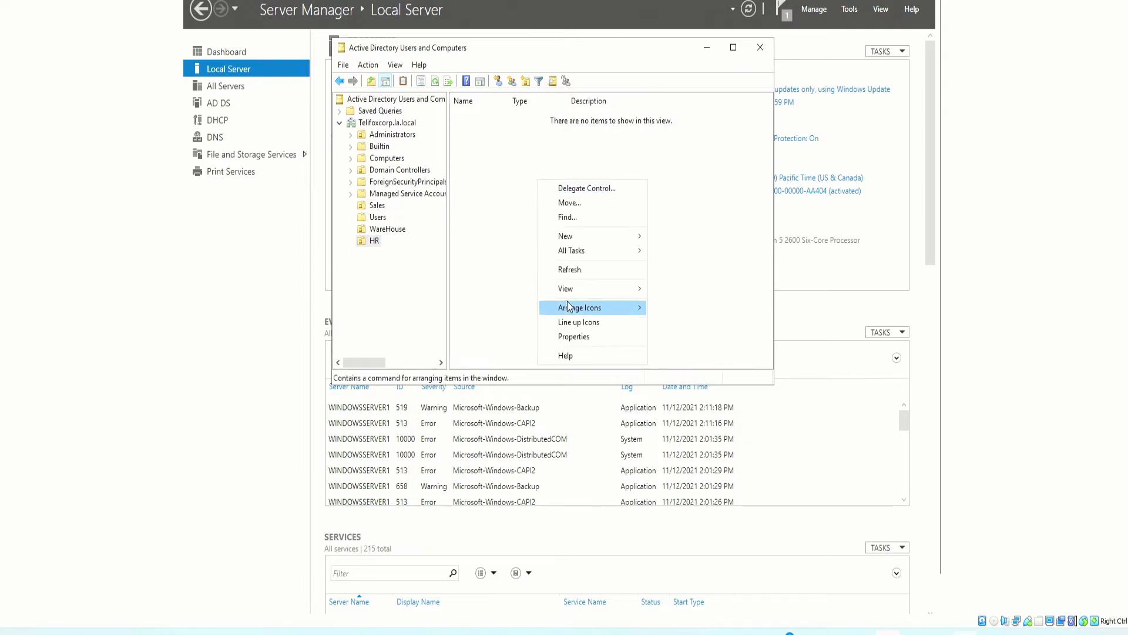
mouse_move(577, 294)
click(489, 184)
right_click(525, 191)
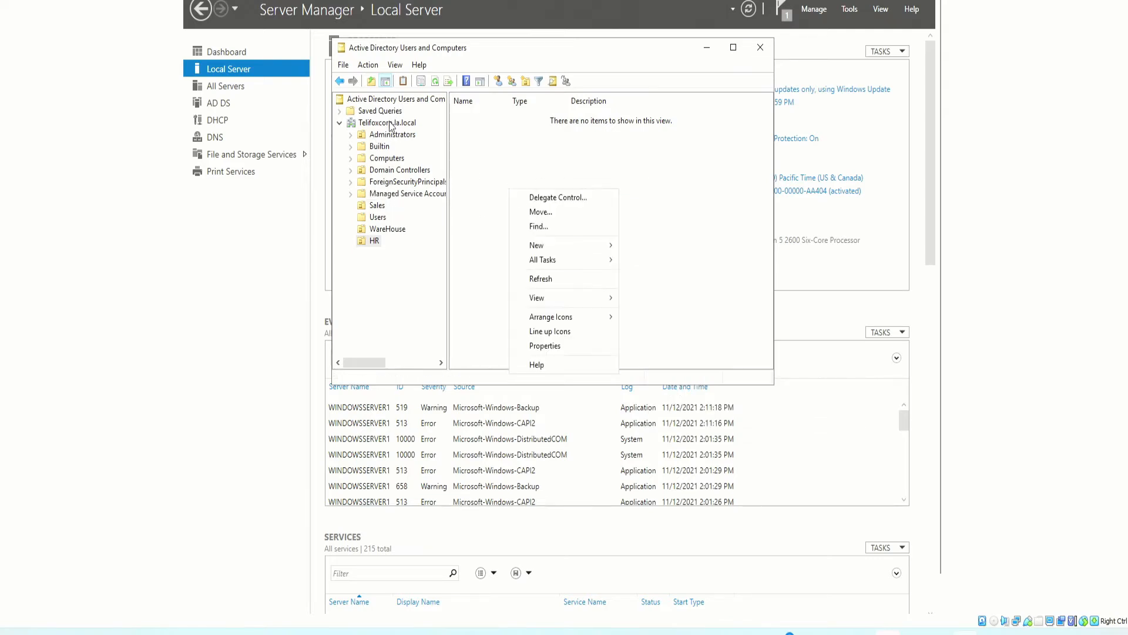
click(561, 277)
right_click(509, 290)
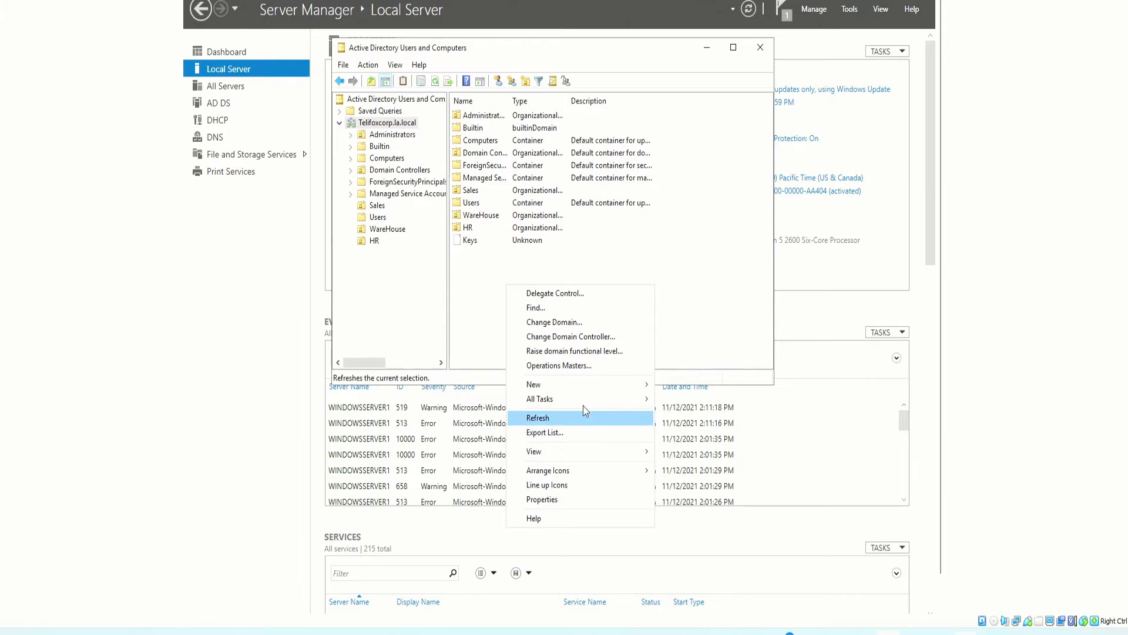
mouse_move(591, 380)
click(702, 485)
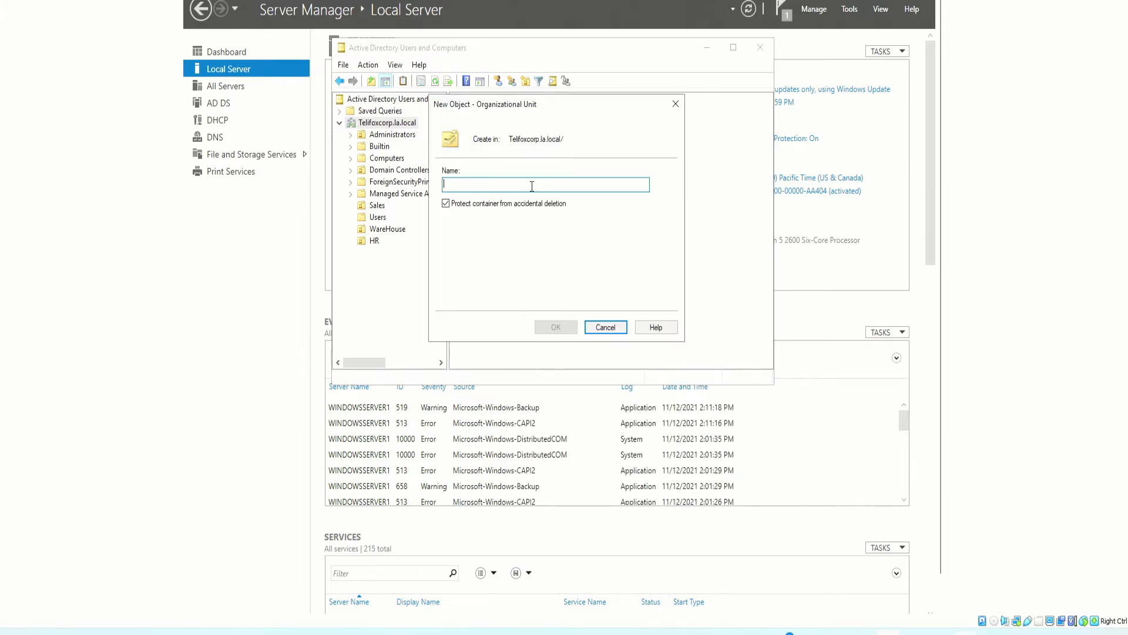
drag(521, 103, 543, 91)
text(Accounting)
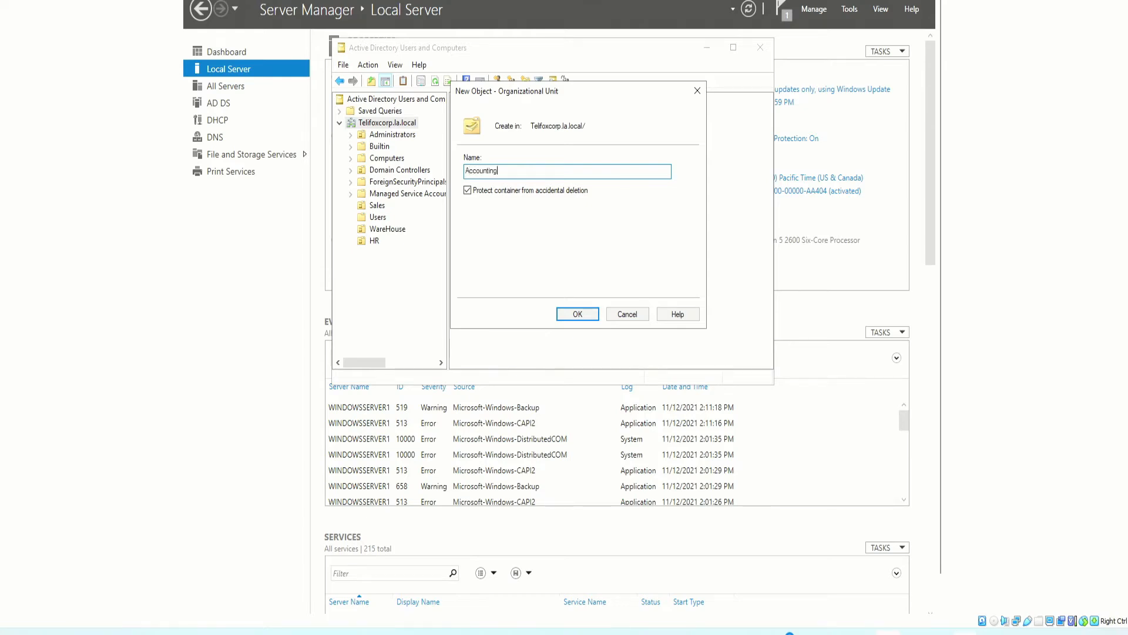
key(Return)
click(386, 255)
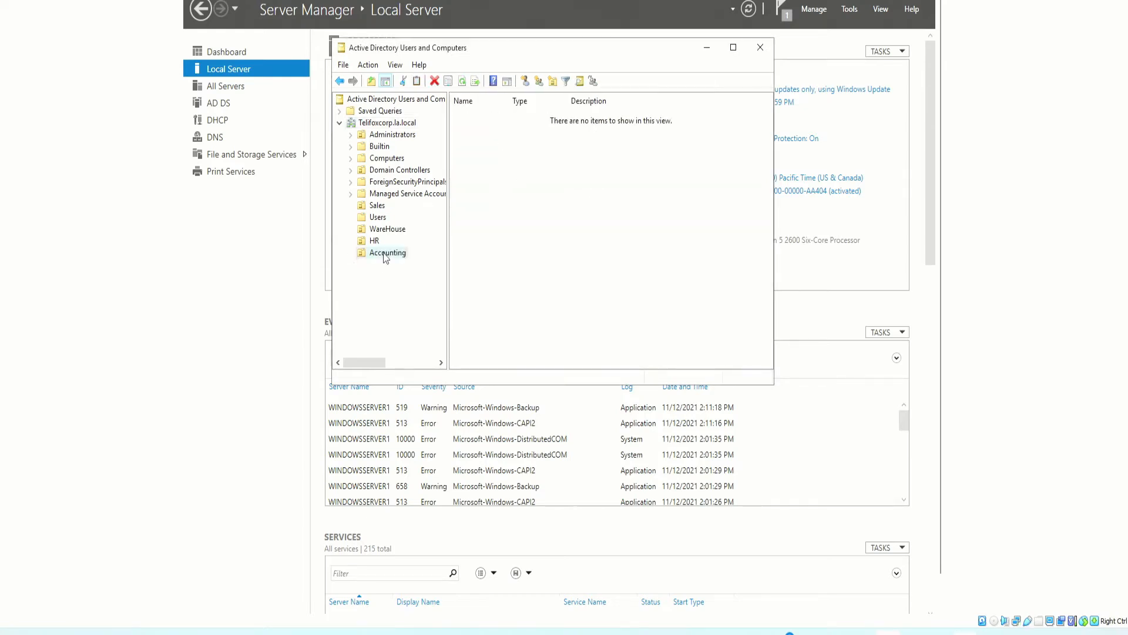
Review the WareHouse, Sales and Administrators OUs in turn
click(360, 228)
click(375, 206)
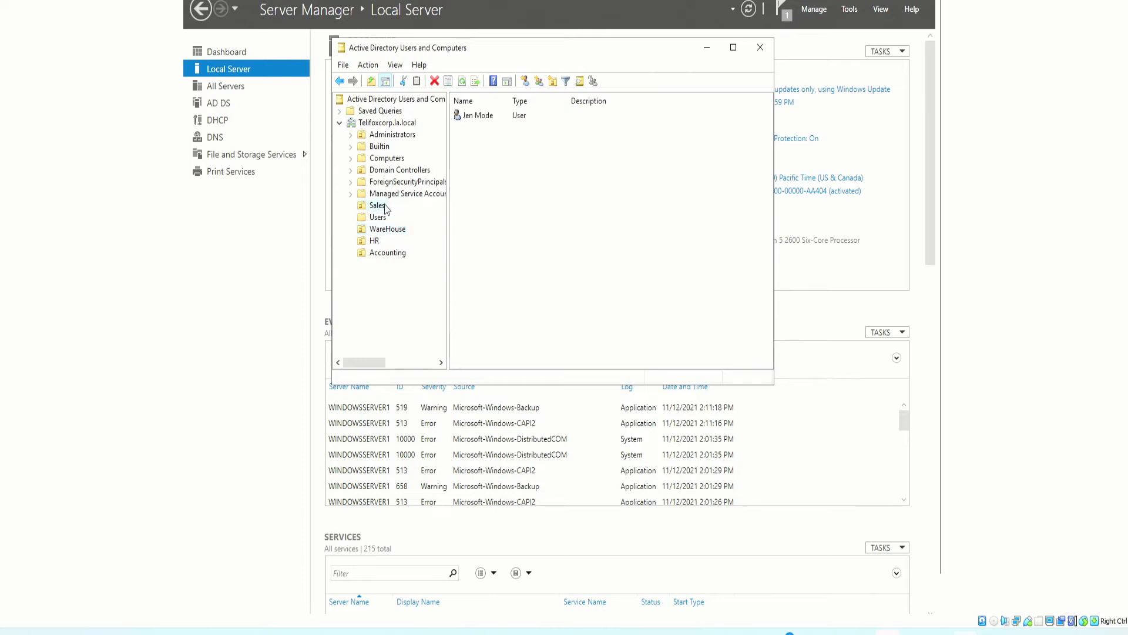
click(390, 136)
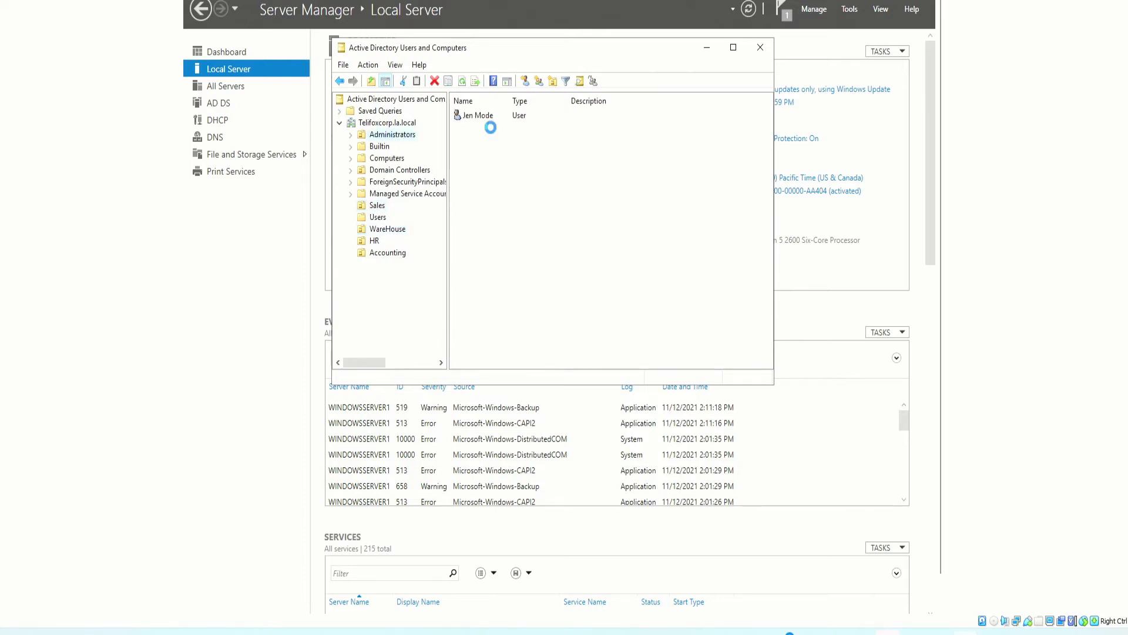
click(387, 136)
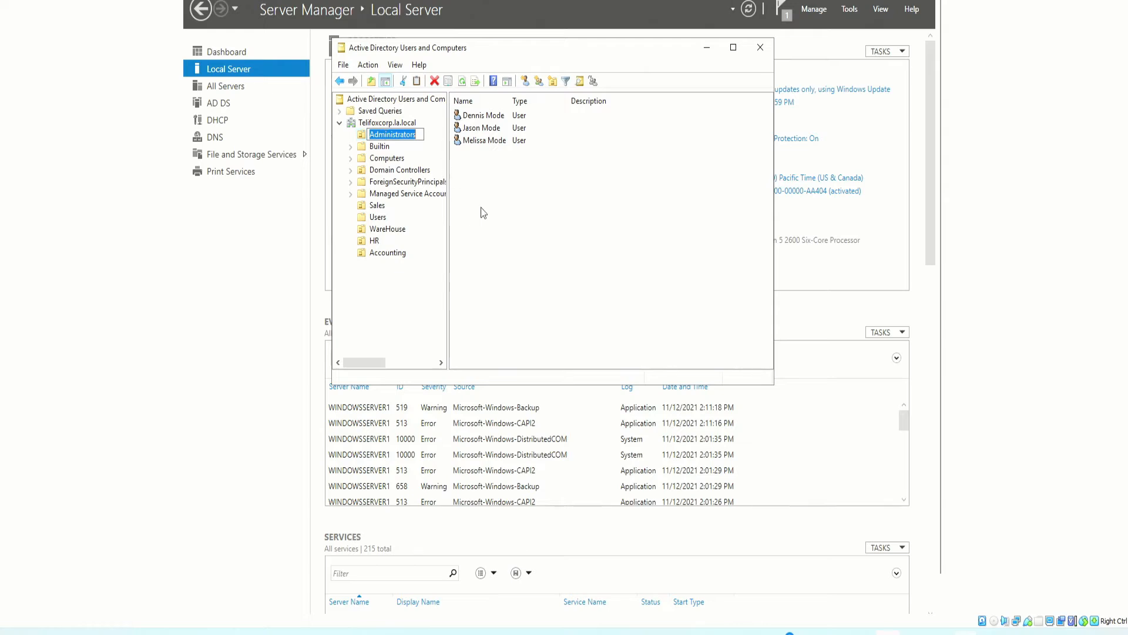
Look over the three user accounts in the Administrators OU
drag(477, 48, 490, 57)
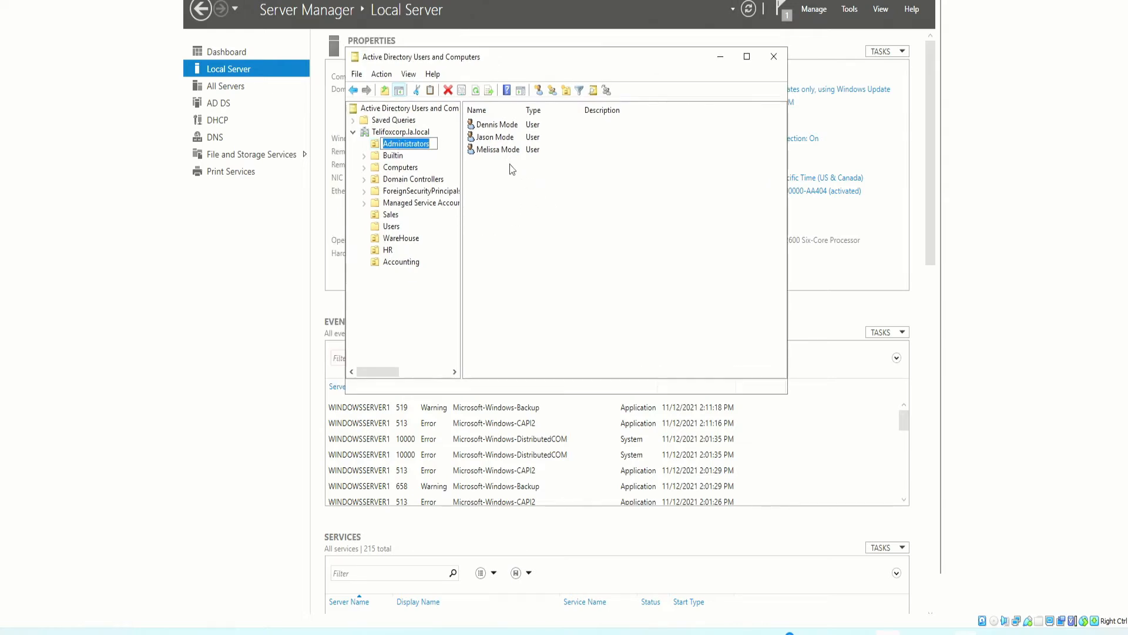
click(492, 126)
click(496, 139)
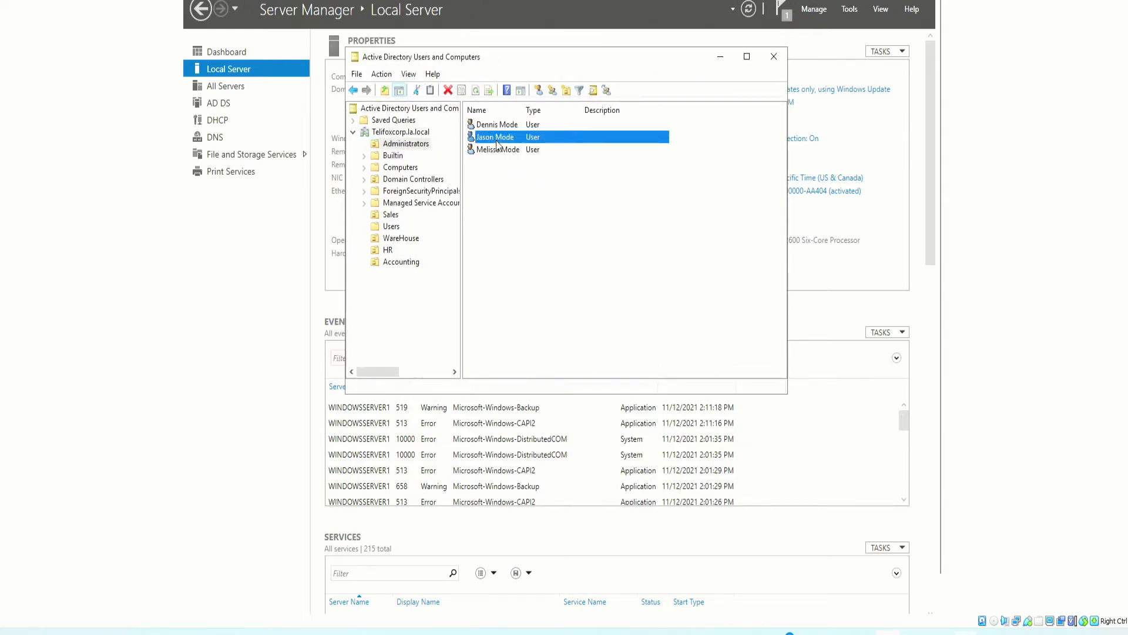
click(500, 151)
click(404, 146)
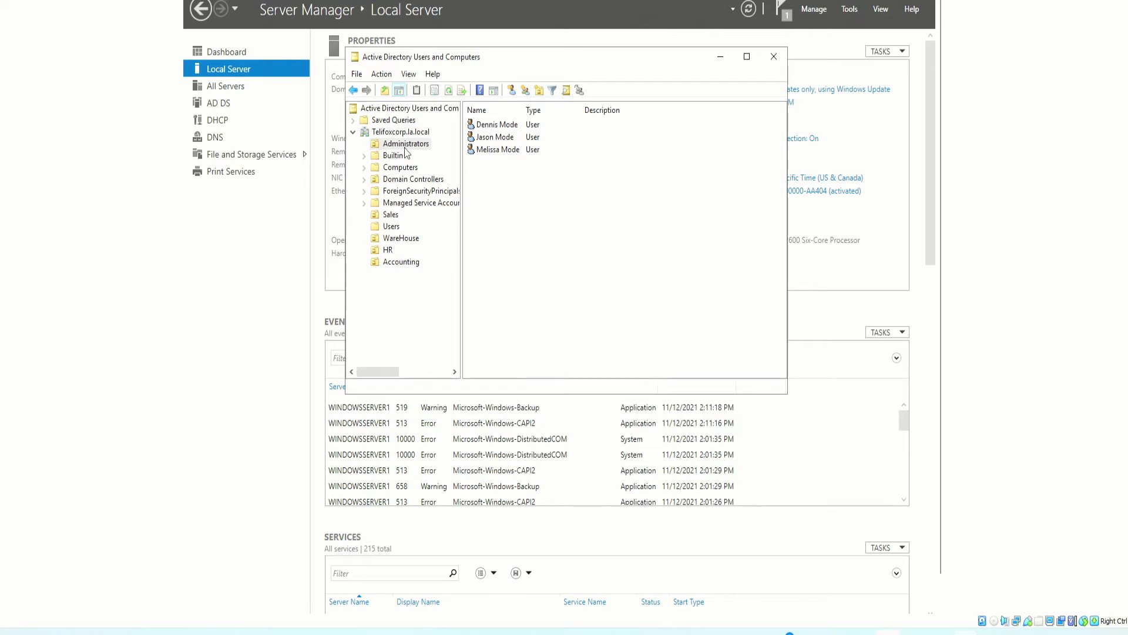
click(404, 146)
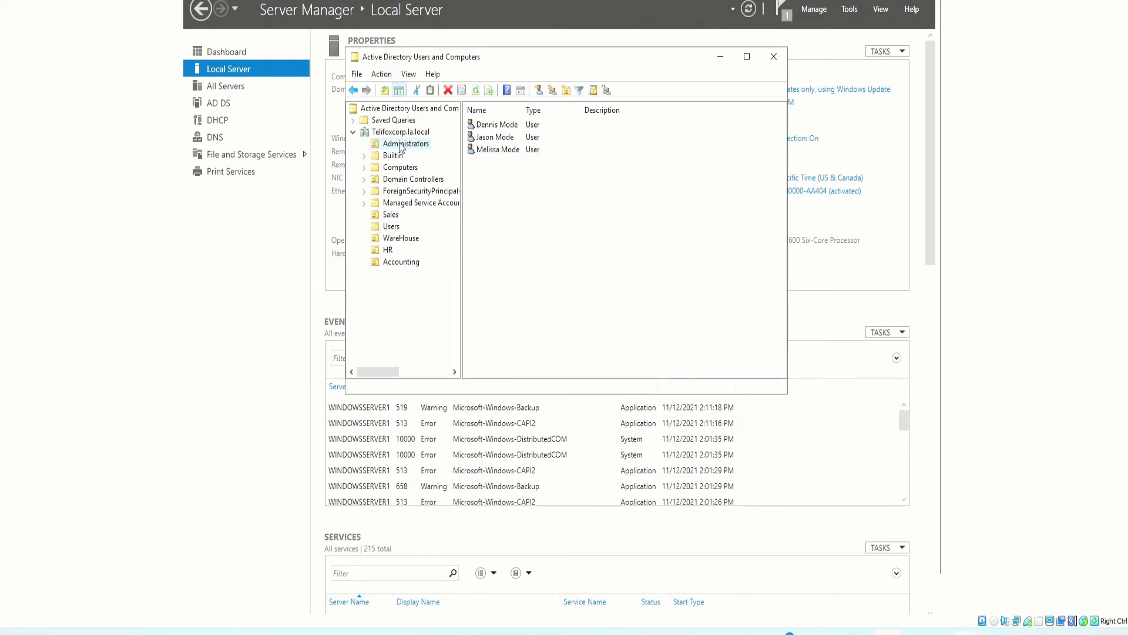
right_click(511, 196)
mouse_move(556, 253)
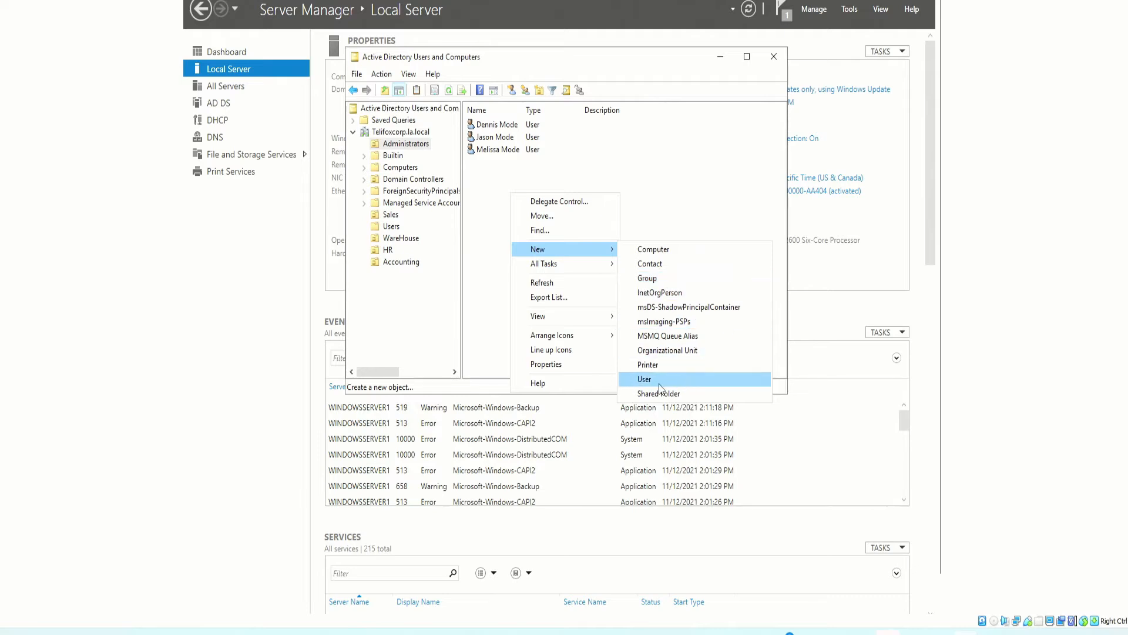
click(647, 278)
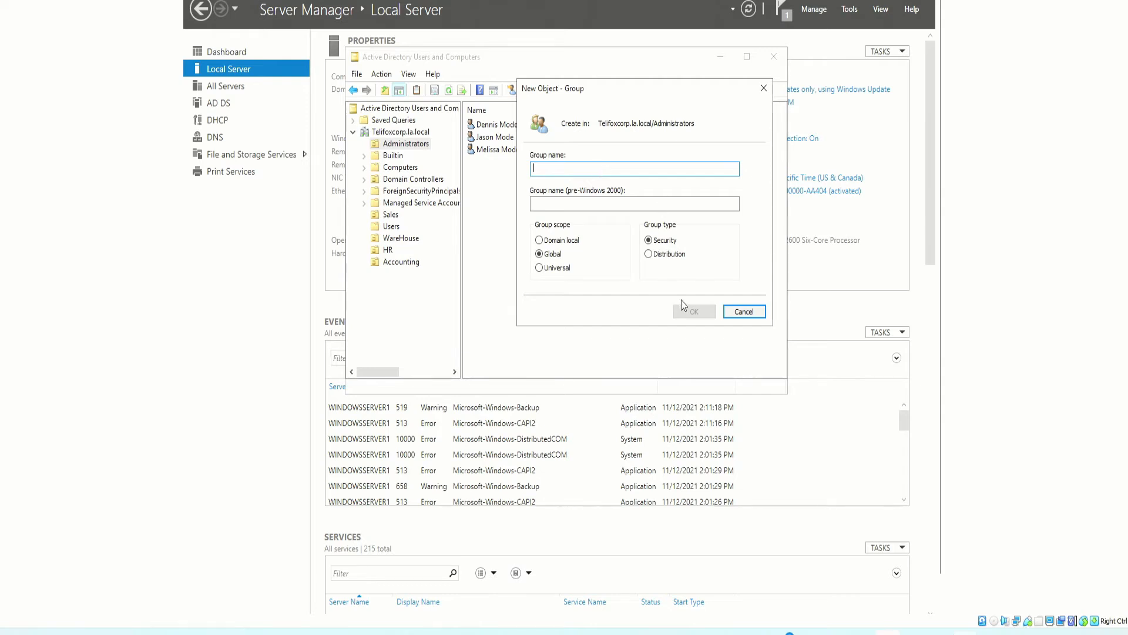
drag(567, 93, 495, 122)
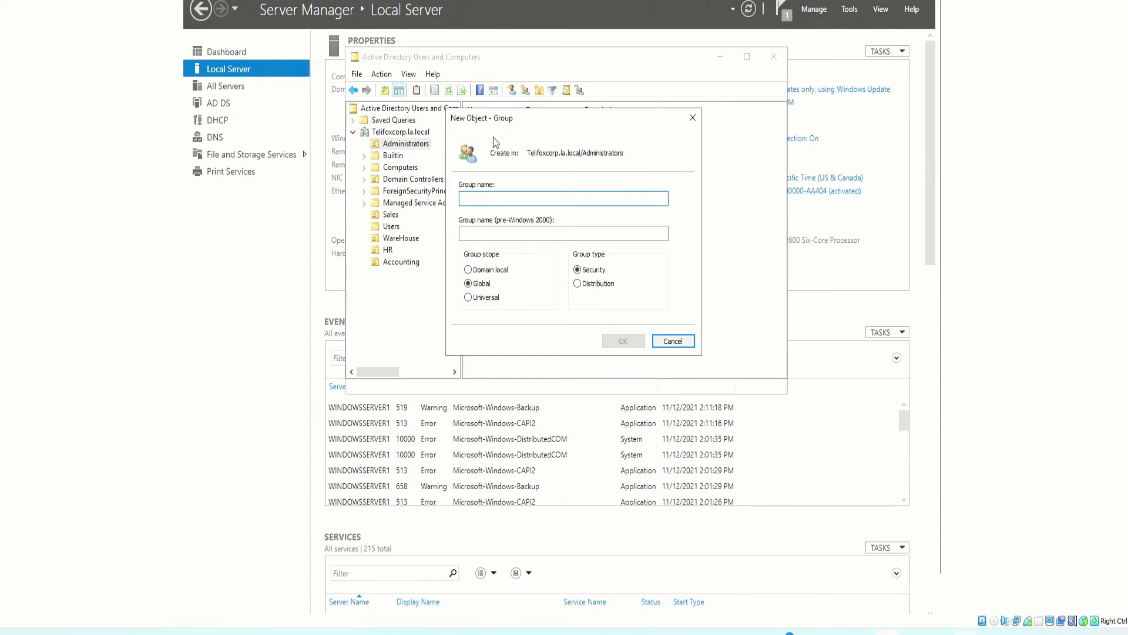
drag(552, 118, 668, 125)
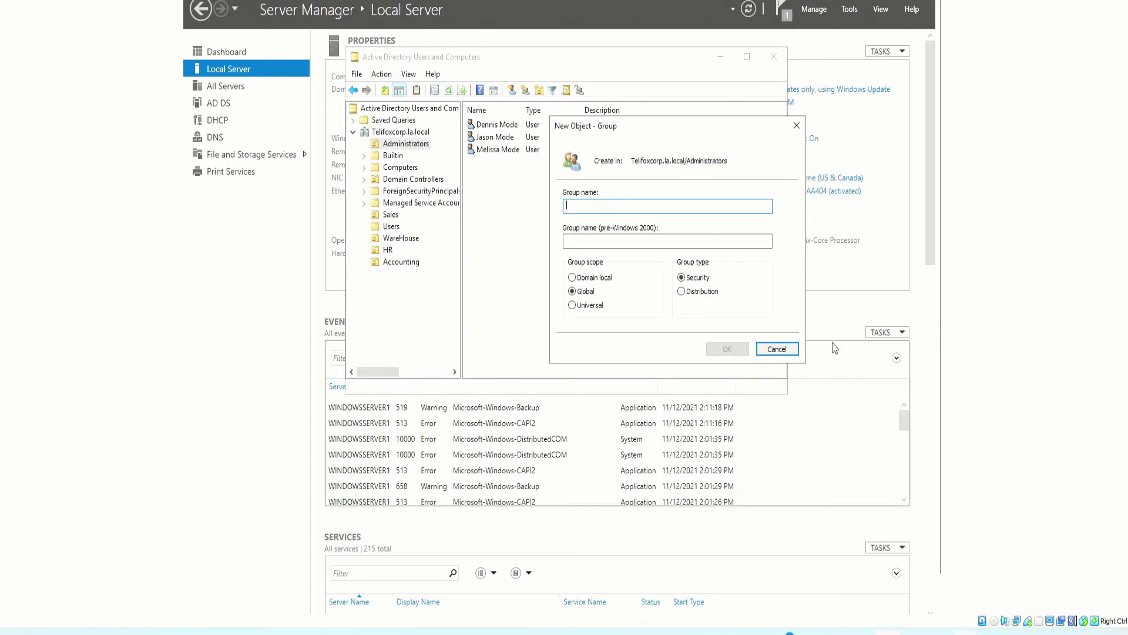
click(776, 348)
click(412, 145)
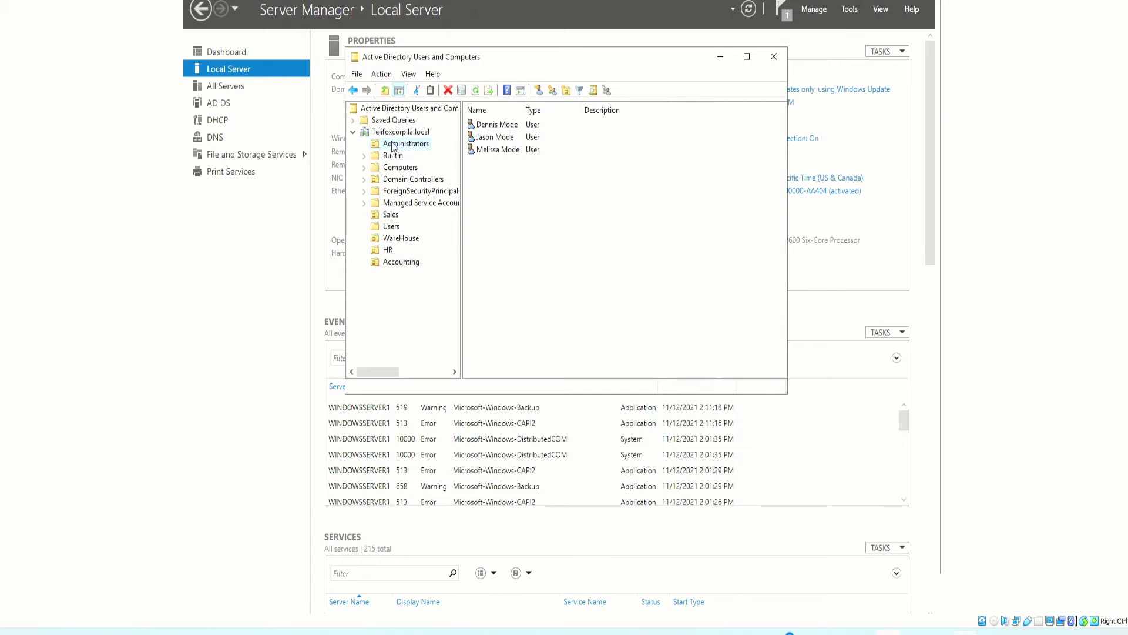
key(F2)
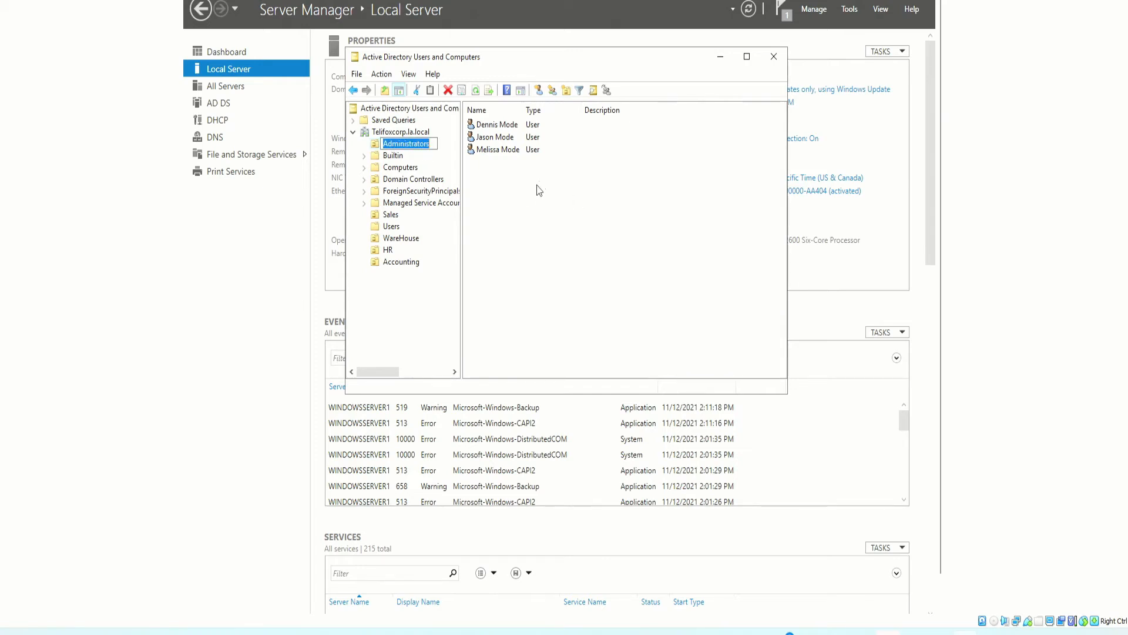
click(524, 185)
Create the global security group AdminLevel1 in the Administrators OU
right_click(502, 182)
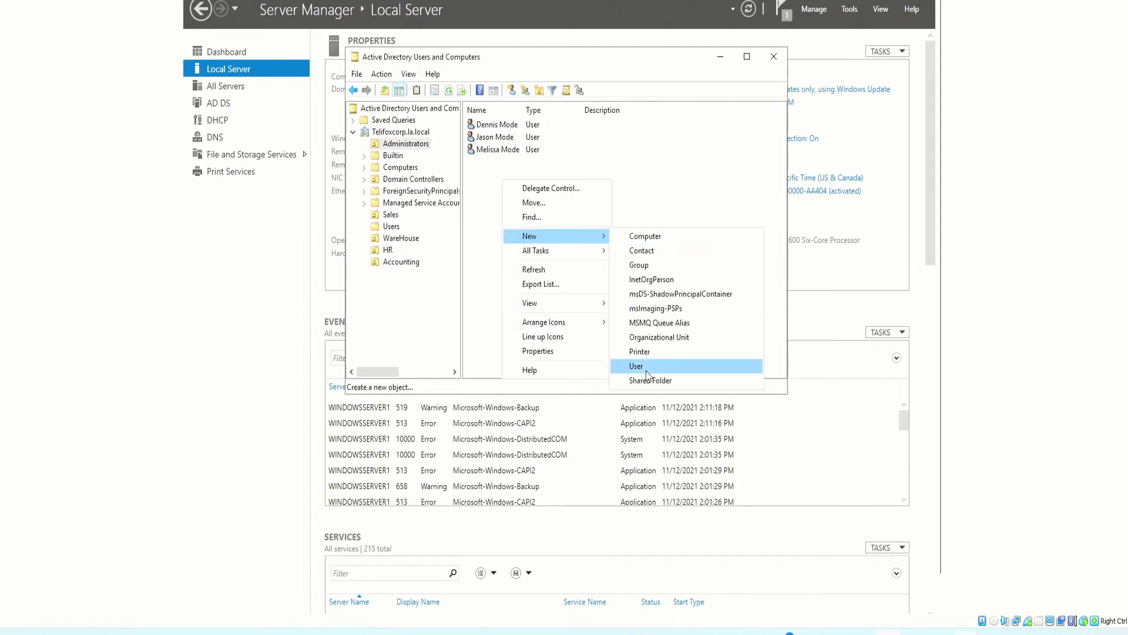
click(647, 265)
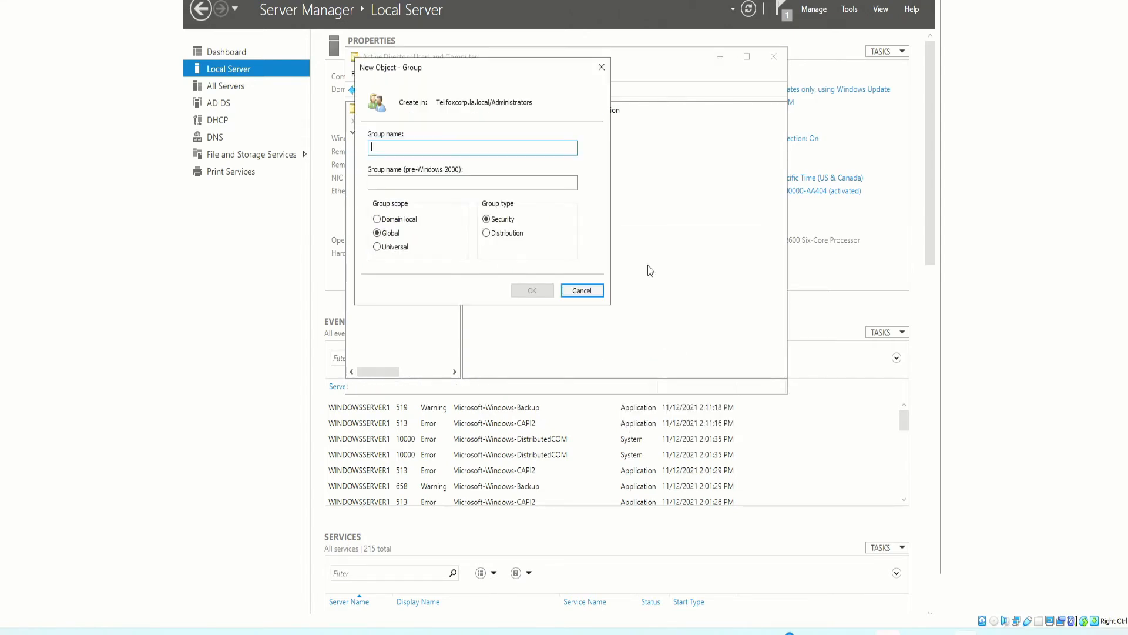
text(AdminLevel1)
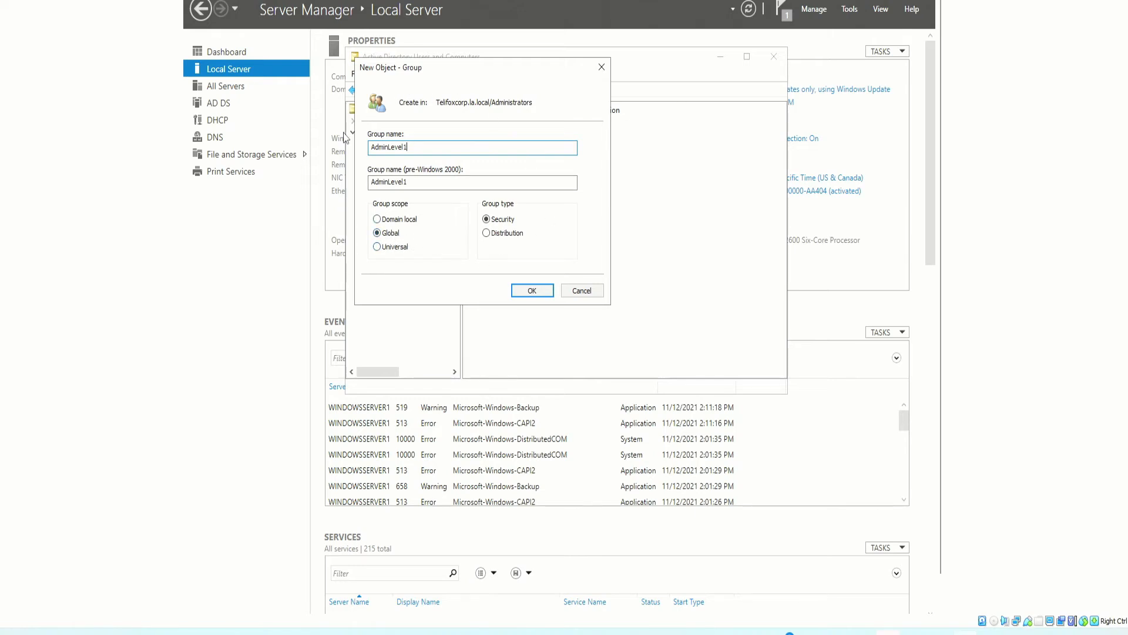
click(532, 293)
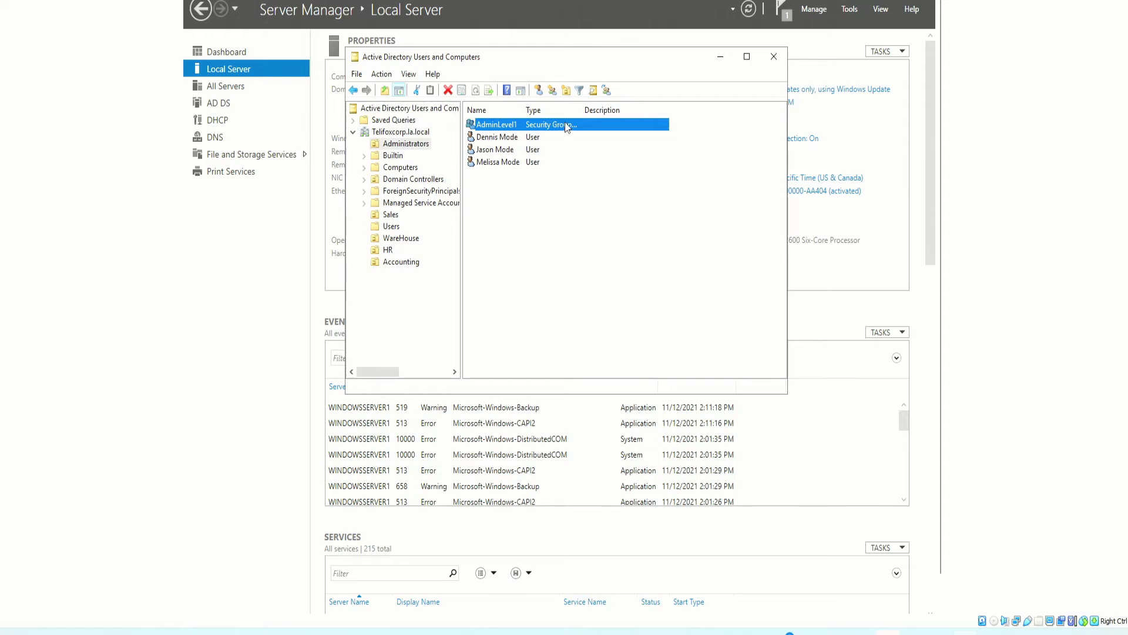
click(498, 137)
Start a new computer object in Administrators named AdminPC1
right_click(517, 212)
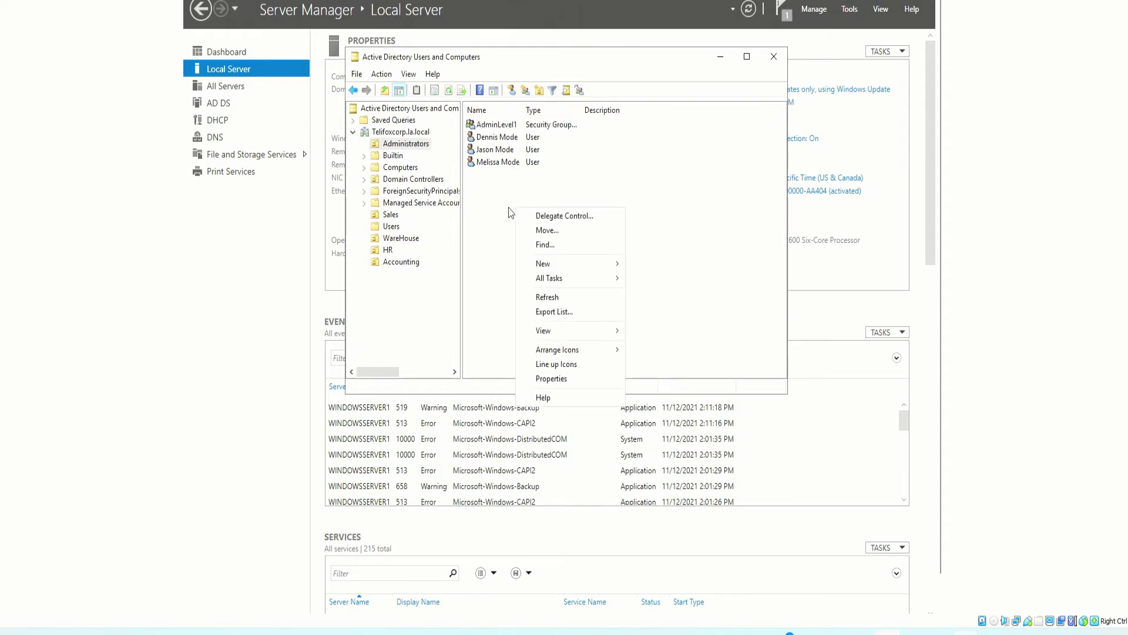
mouse_move(620, 265)
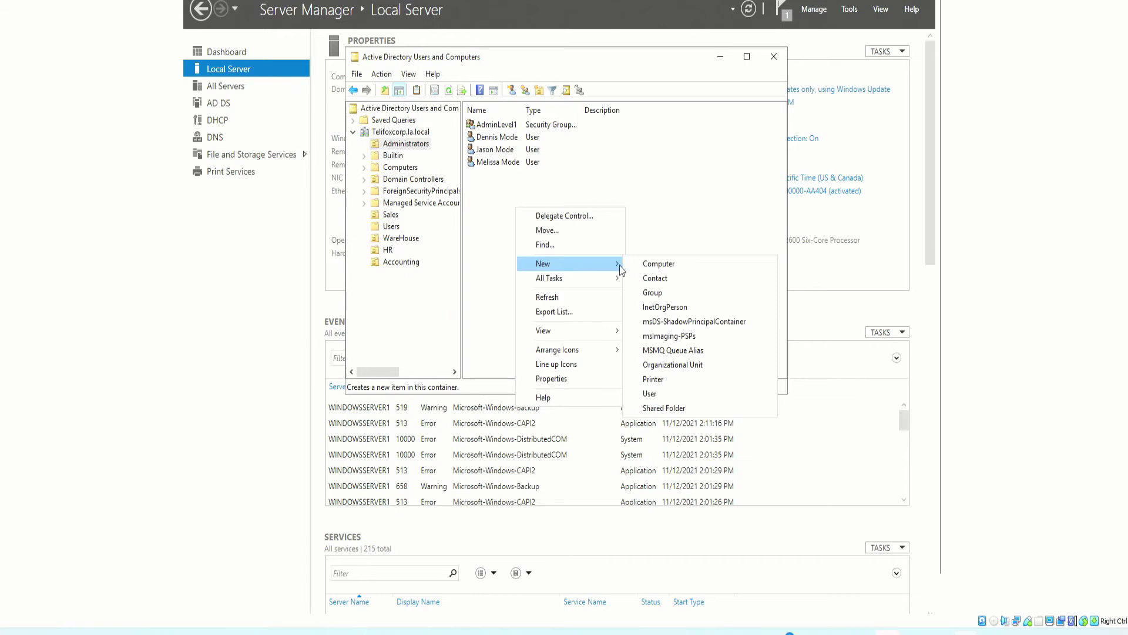
click(689, 265)
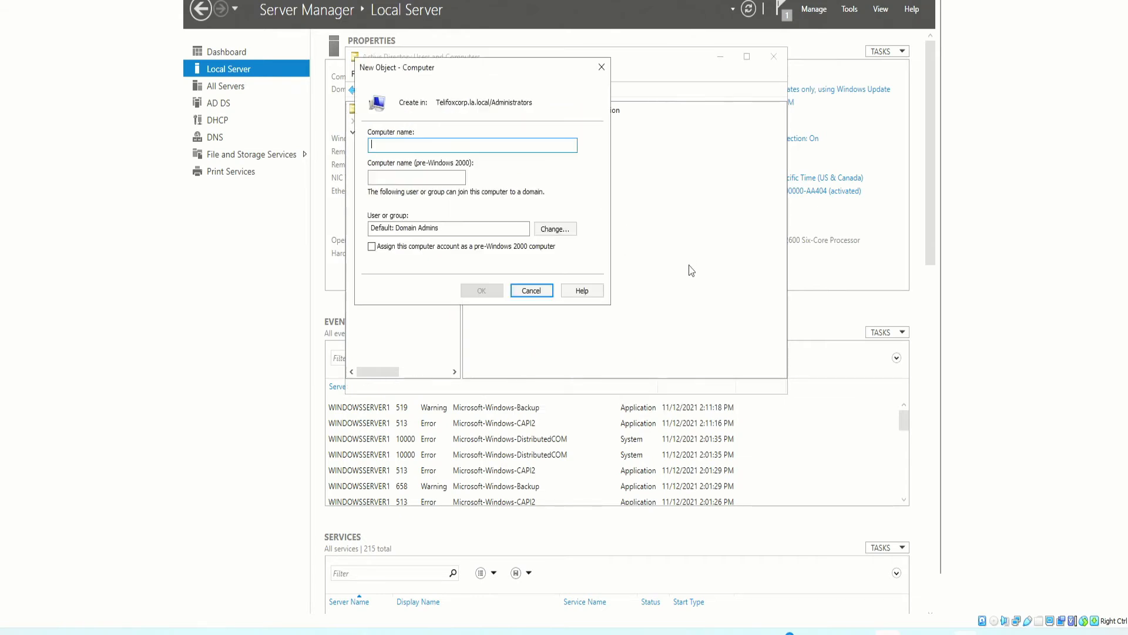
drag(433, 67, 663, 129)
click(703, 274)
drag(704, 274, 597, 272)
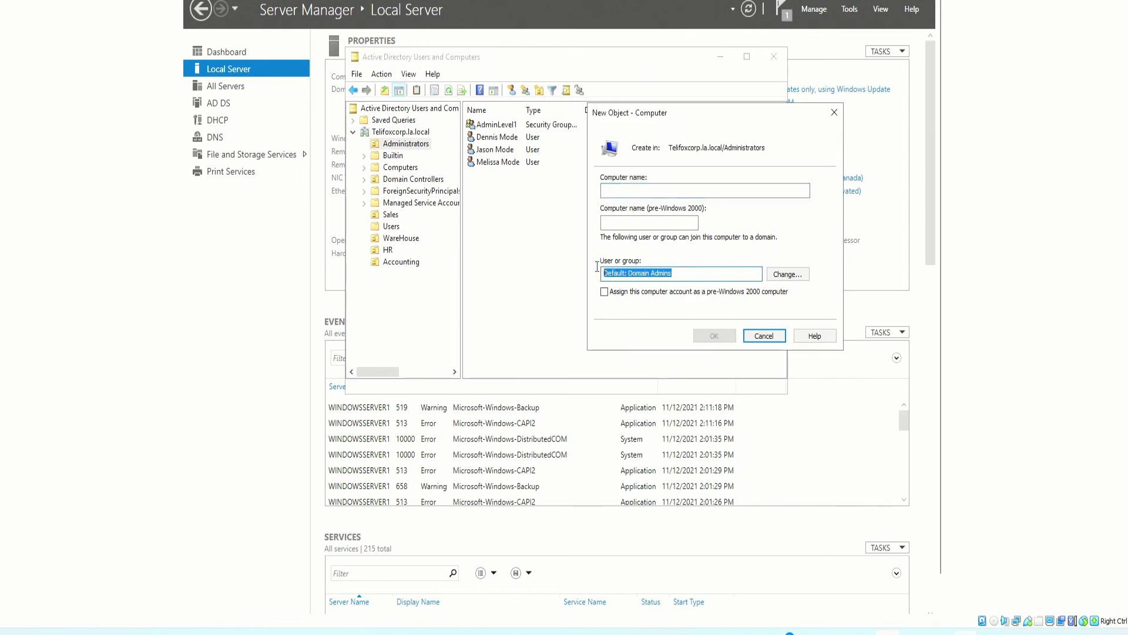
click(633, 191)
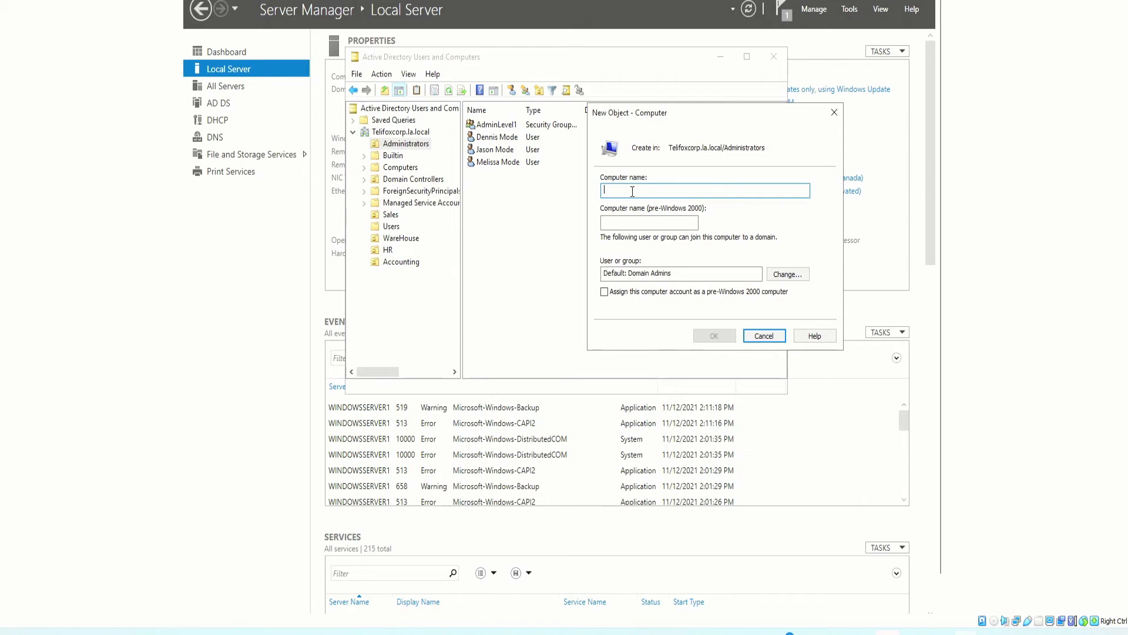
text(A)
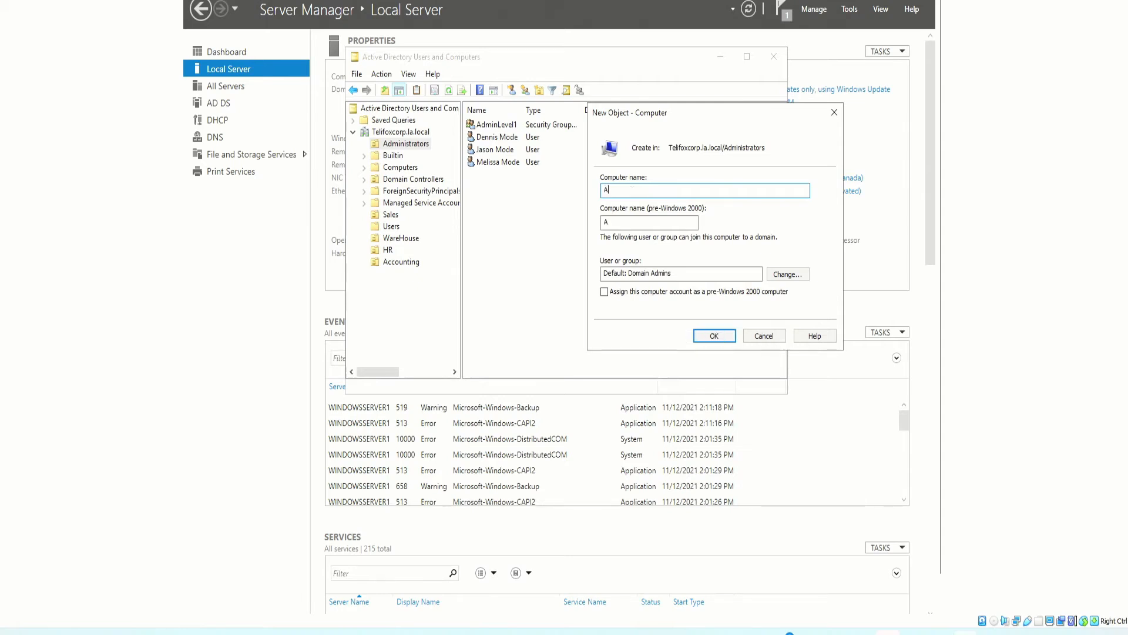
text(dminPC1)
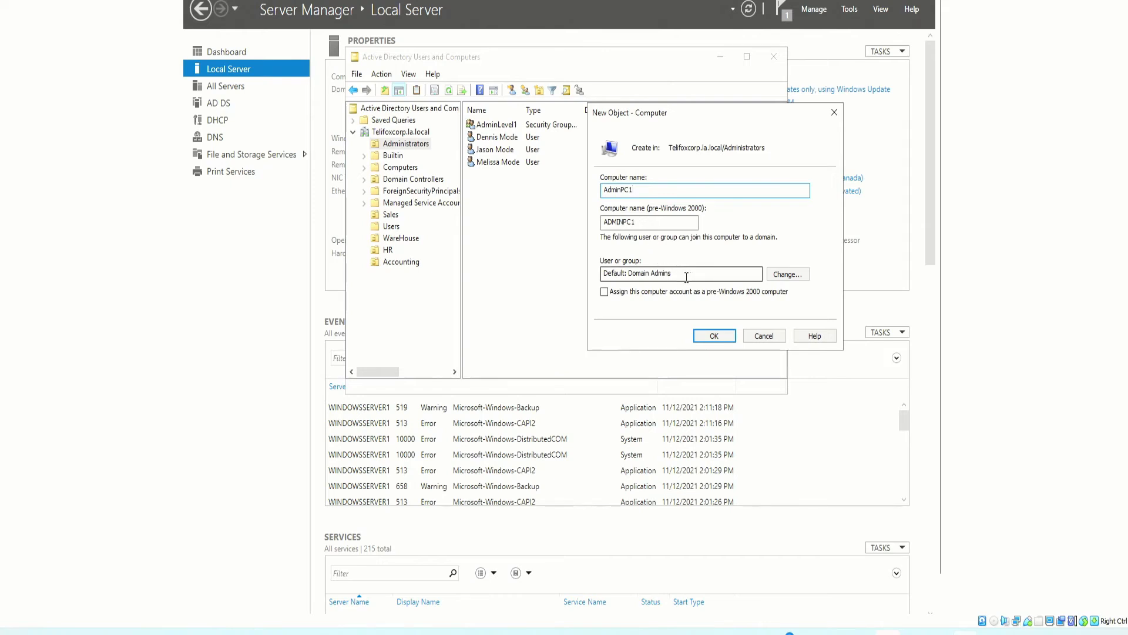
Allow the AdminLevel1 group to join AdminPC1 to the domain and create it
click(788, 274)
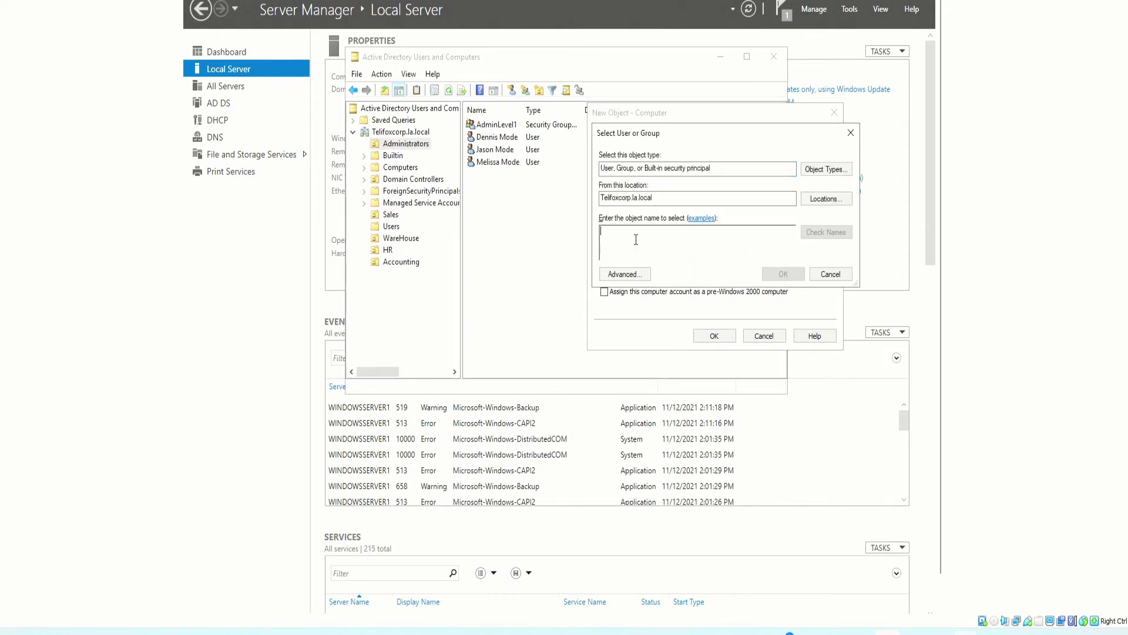
text(ad)
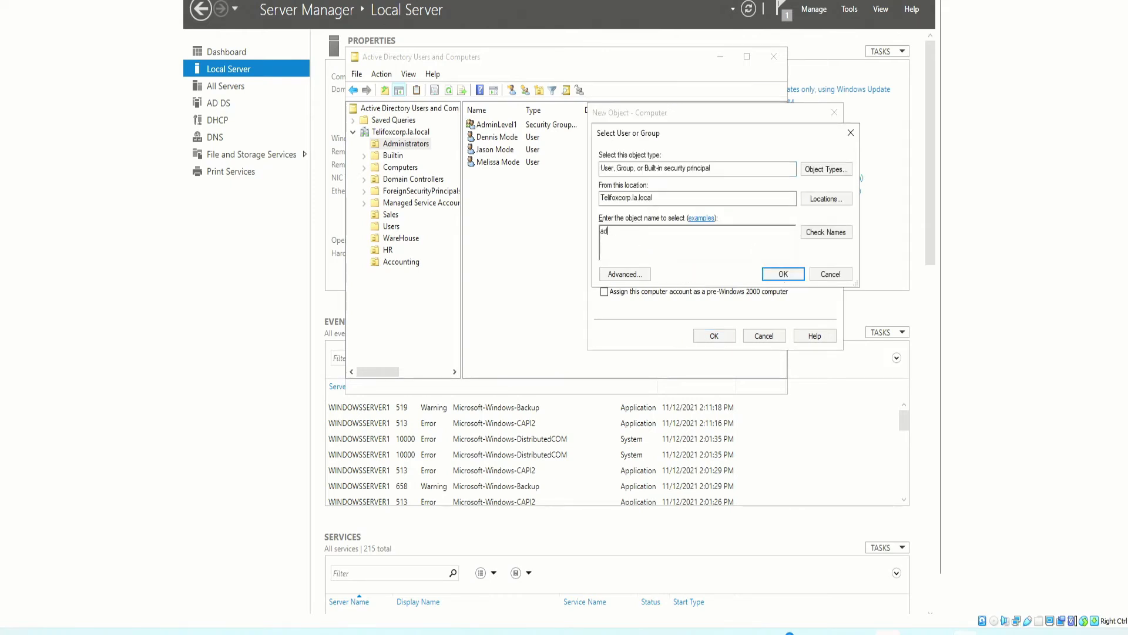
text(min)
key(Return)
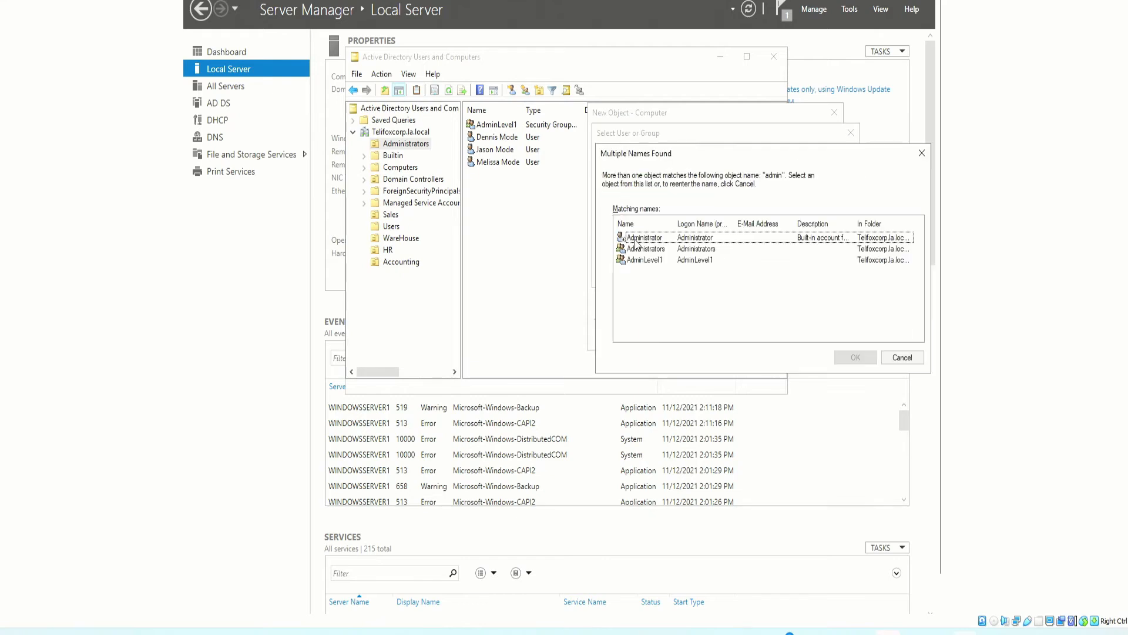
click(642, 262)
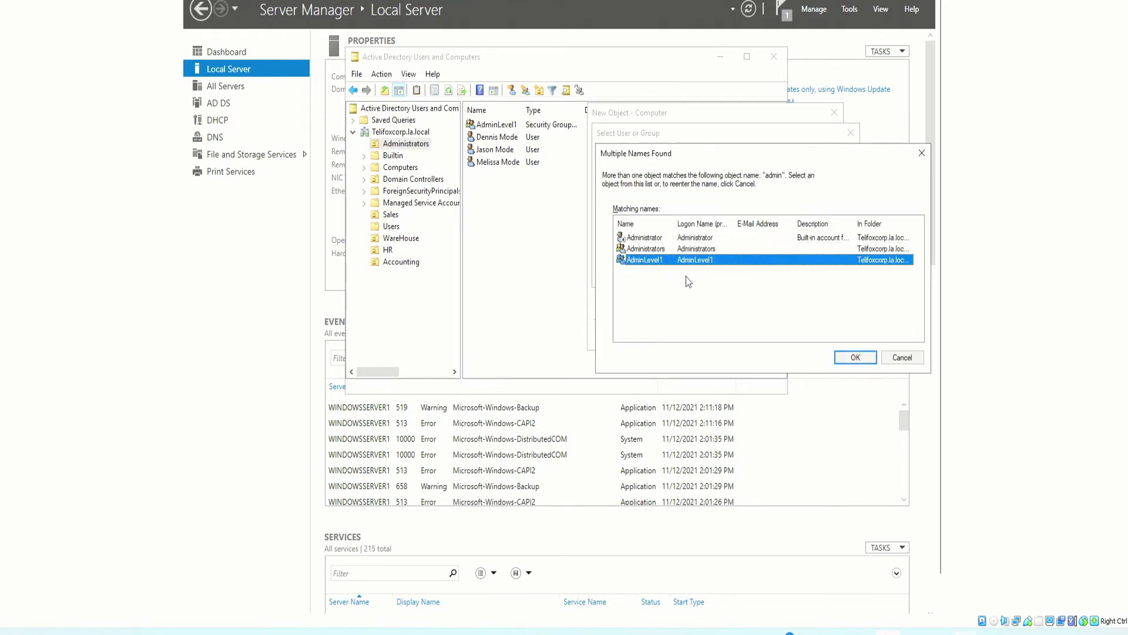
click(856, 357)
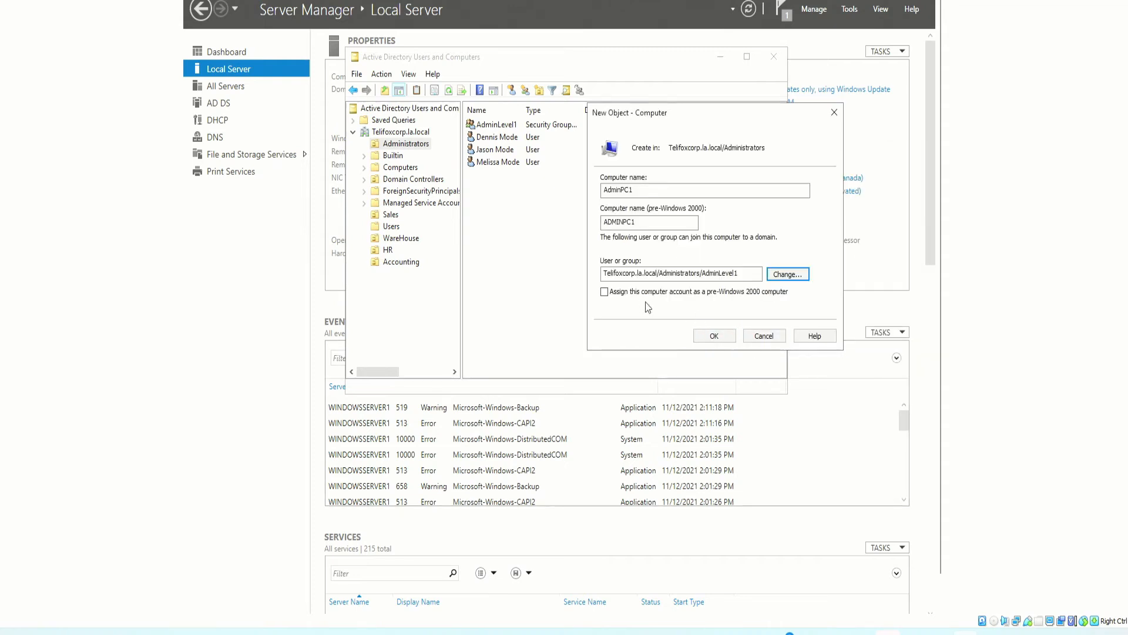
click(718, 335)
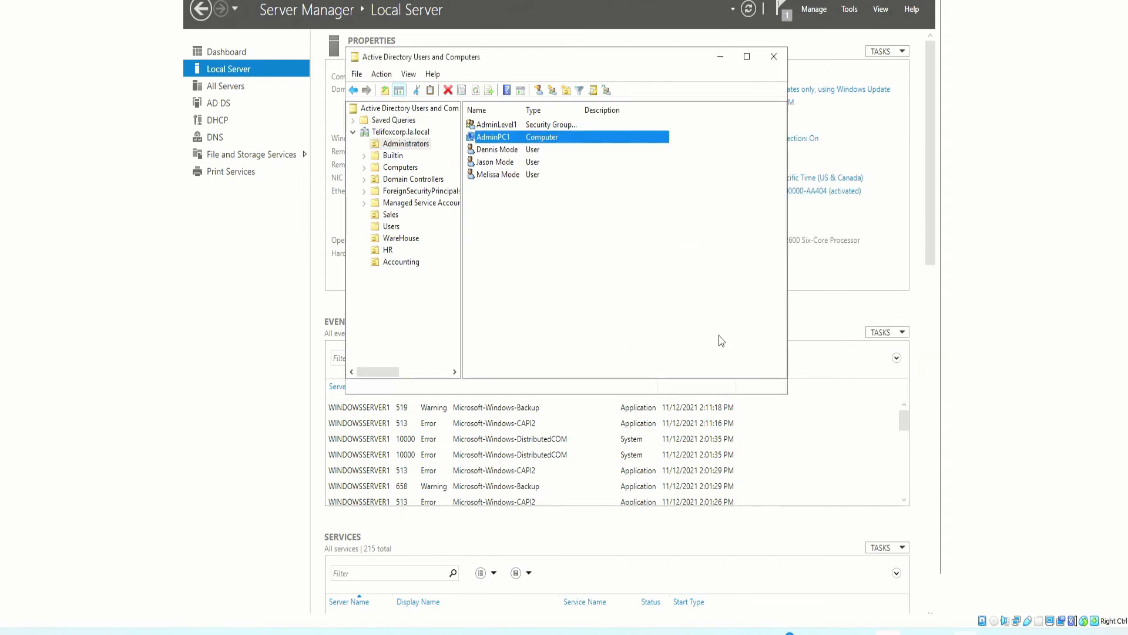
click(510, 202)
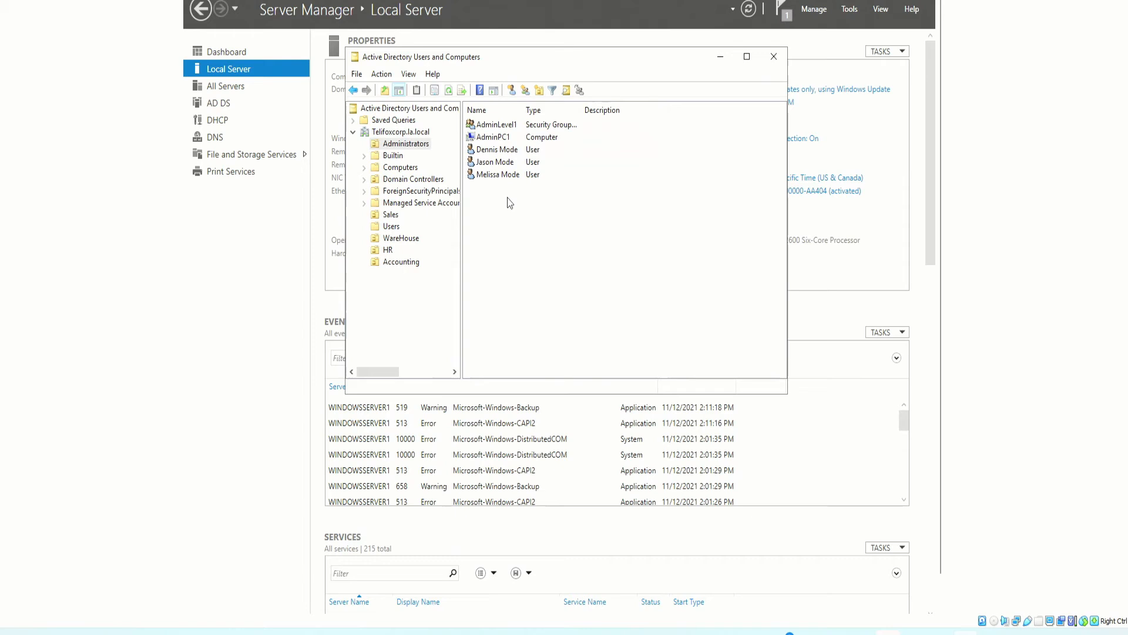
click(501, 138)
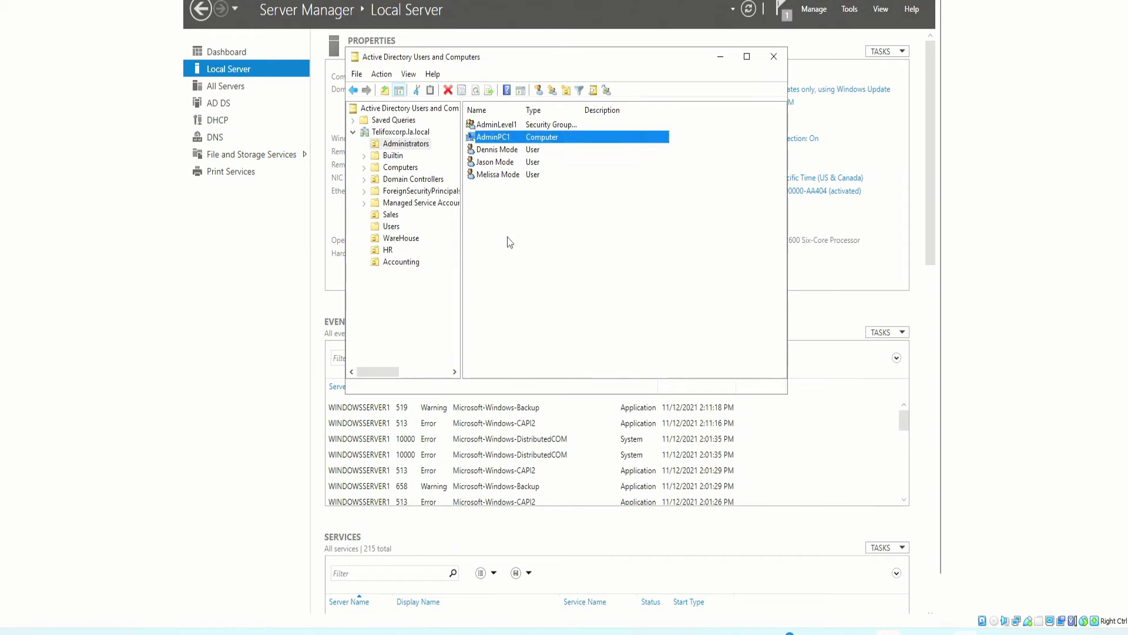
Open a New Object - User form in the Administrators OU
right_click(499, 206)
mouse_move(545, 262)
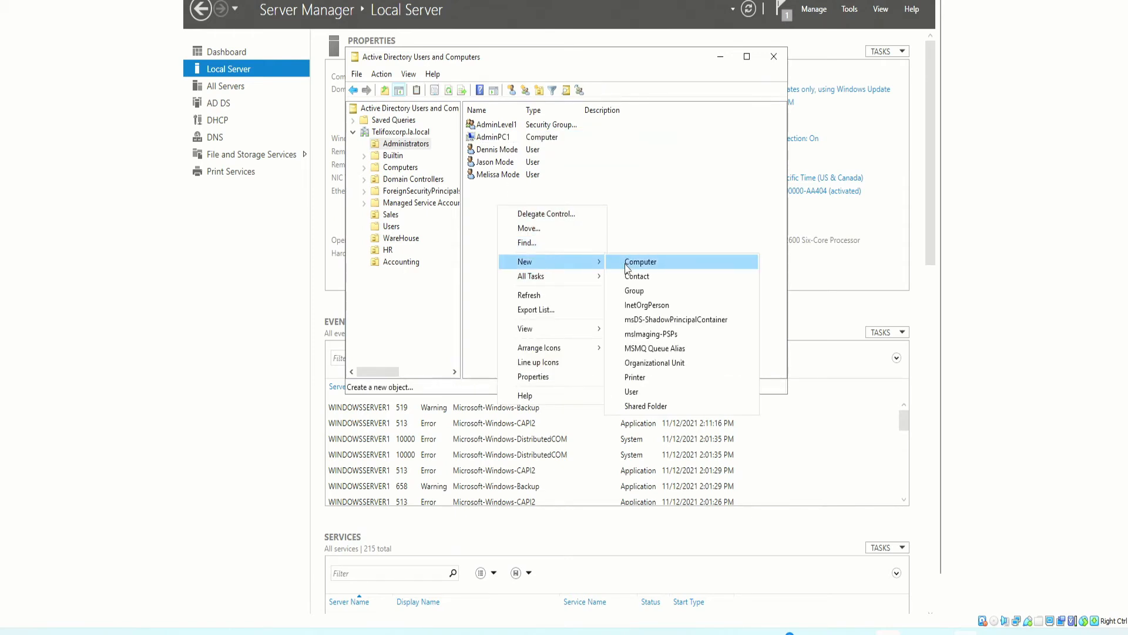
click(647, 394)
drag(440, 69, 644, 111)
click(663, 191)
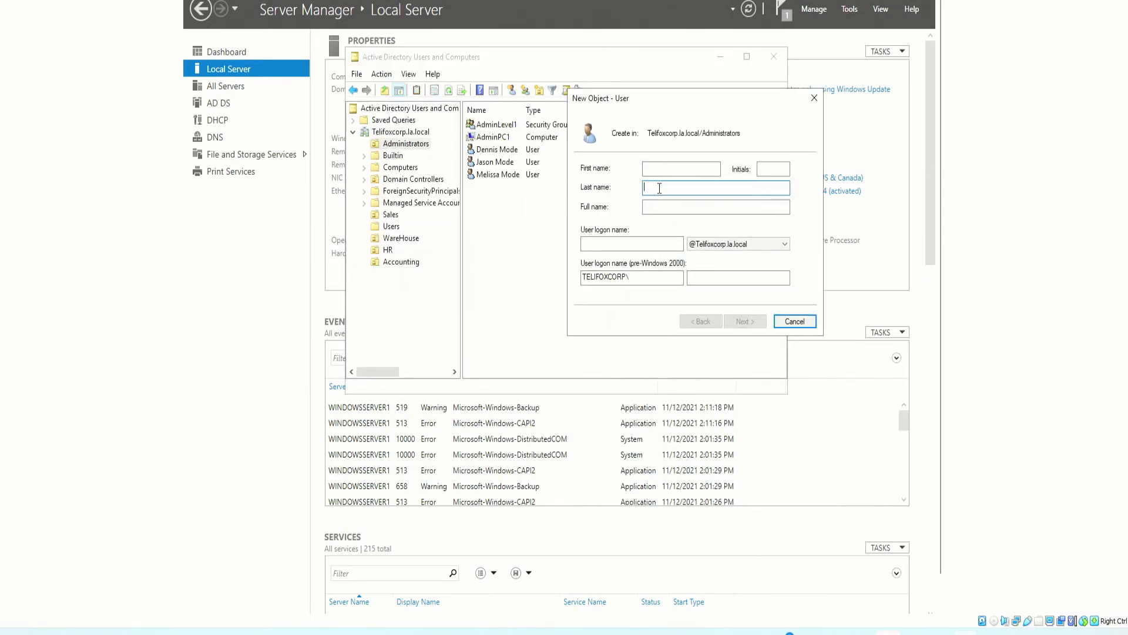
click(609, 244)
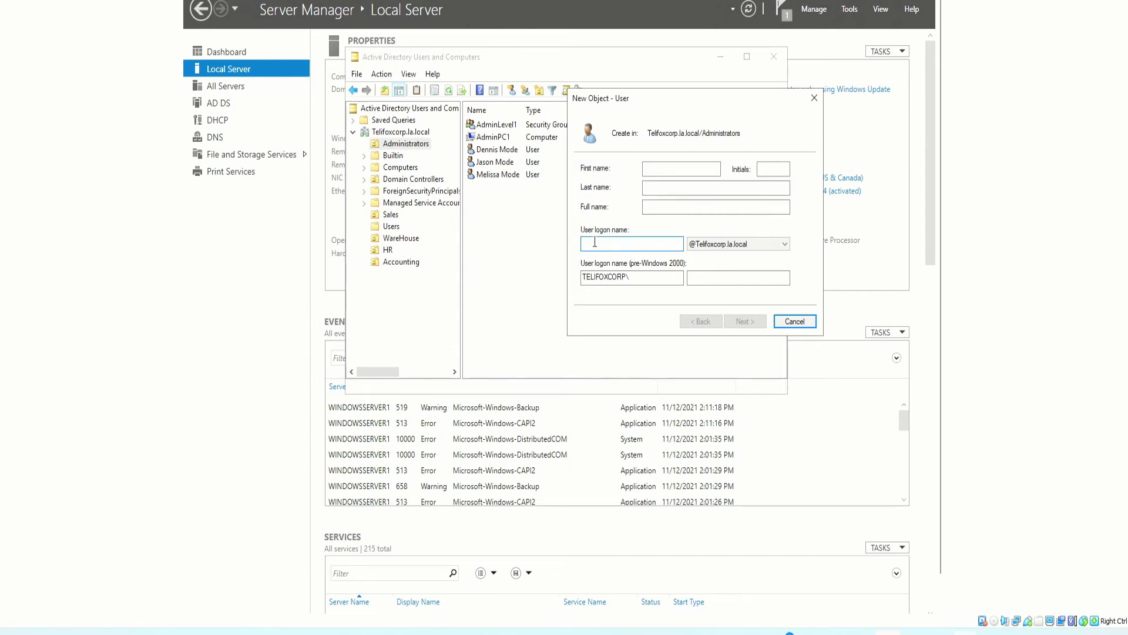
click(661, 167)
Fill in the user's first name, last name and logon name, then continue
key(Tab)
key(Tab)
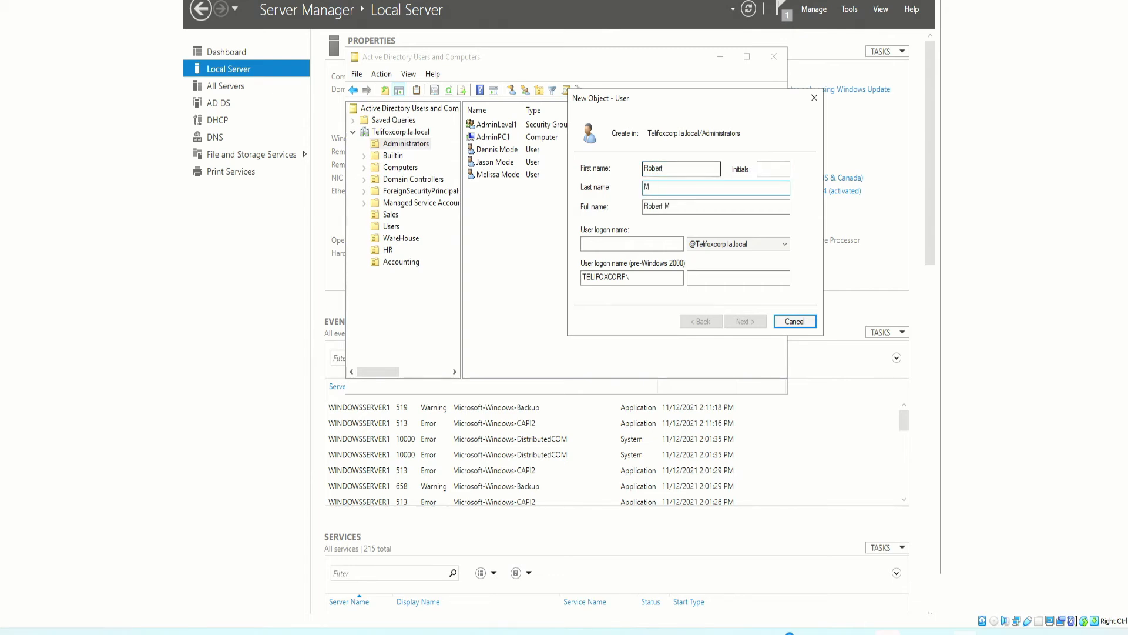
drag(665, 193, 638, 189)
click(694, 207)
click(653, 247)
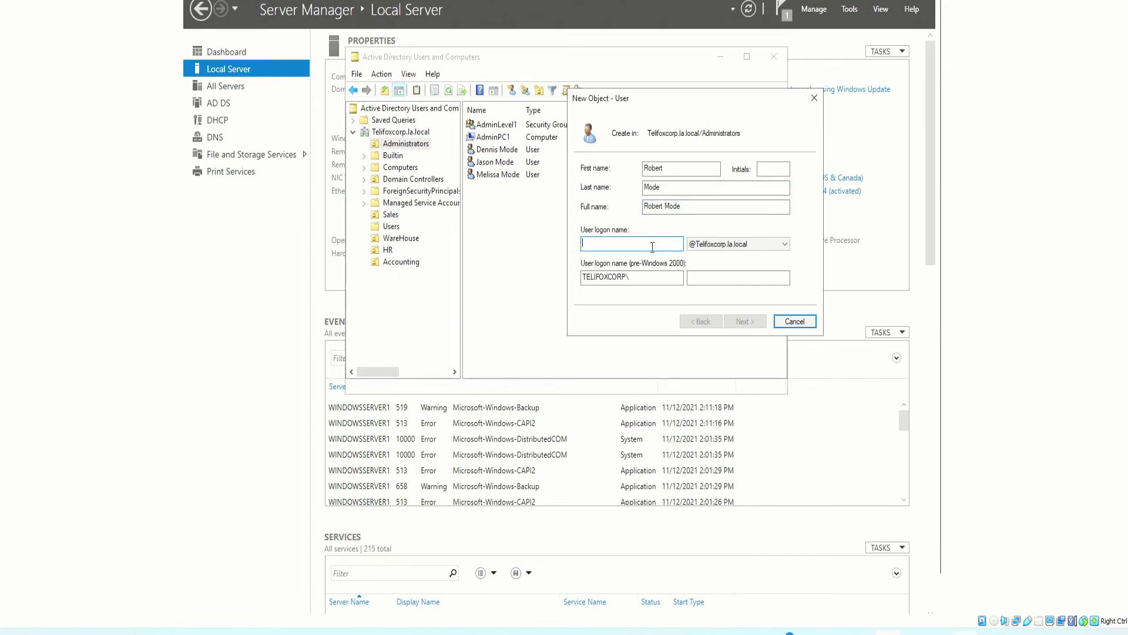
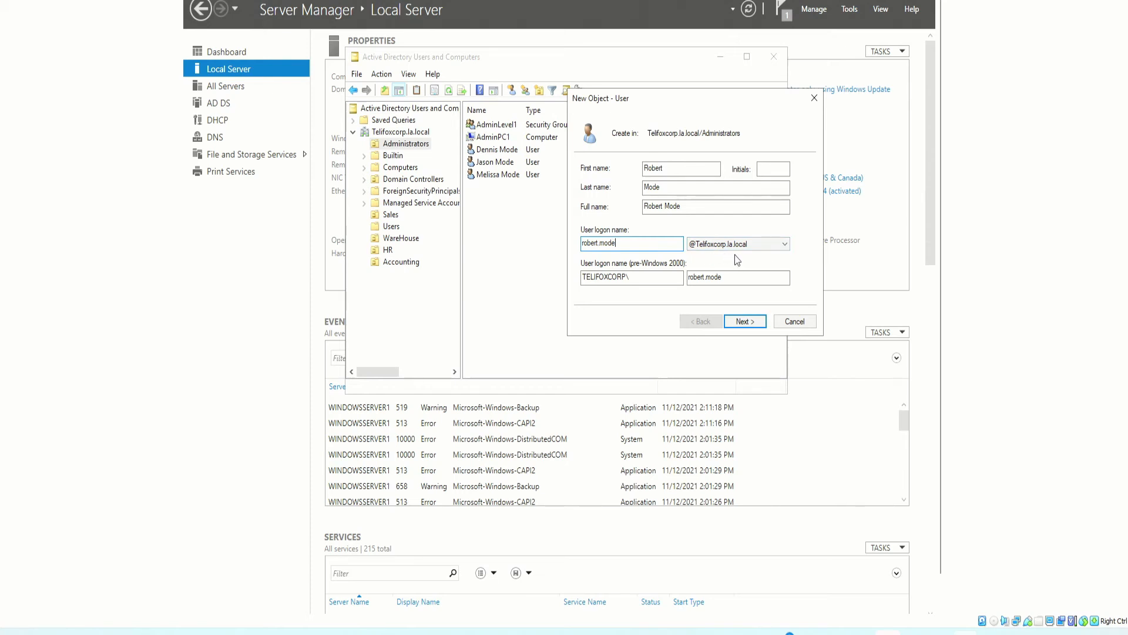
click(742, 323)
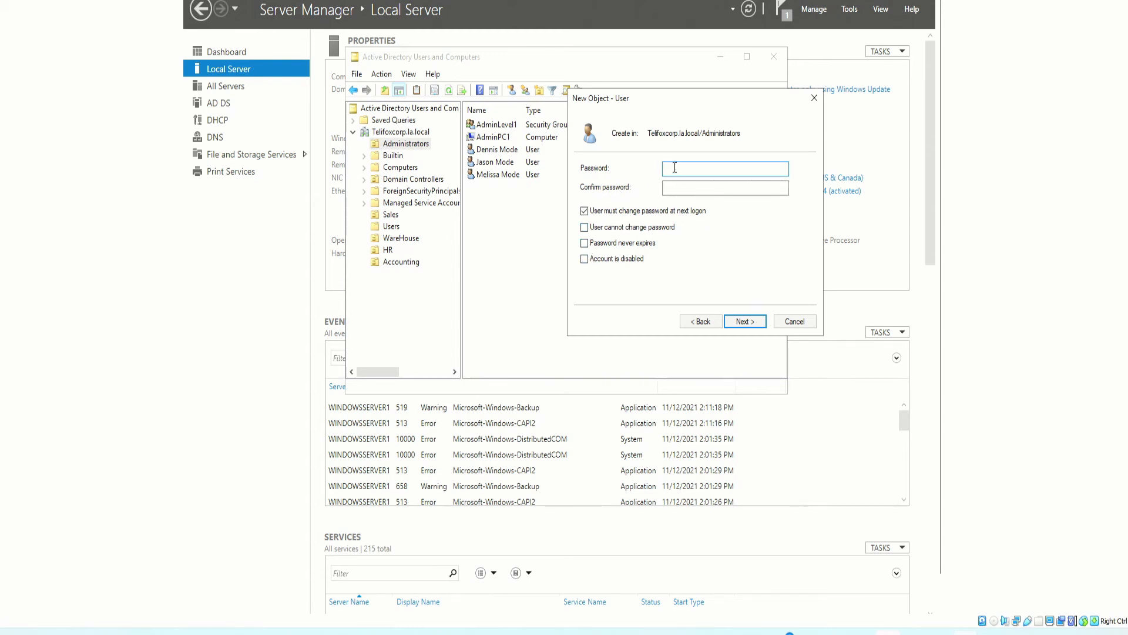
Enter and confirm the account password, review the summary, and finish creating the user
key(ctrl+v)
key(Tab)
key(ctrl+v)
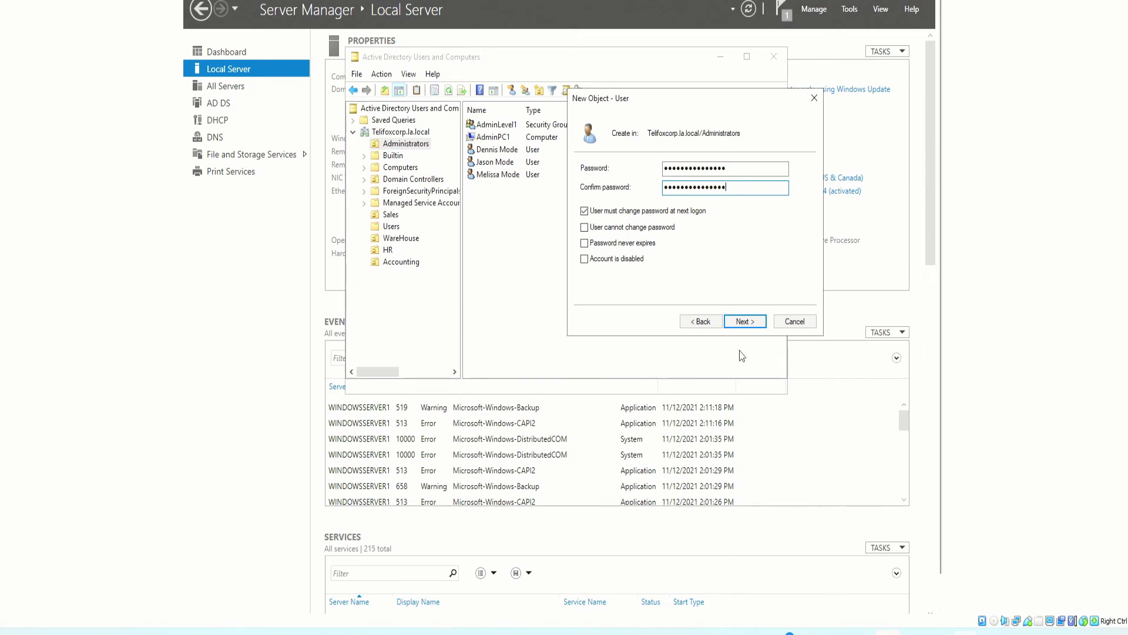
click(744, 322)
drag(652, 96, 562, 92)
drag(524, 179, 565, 179)
click(541, 200)
drag(636, 196, 547, 196)
drag(649, 196, 533, 196)
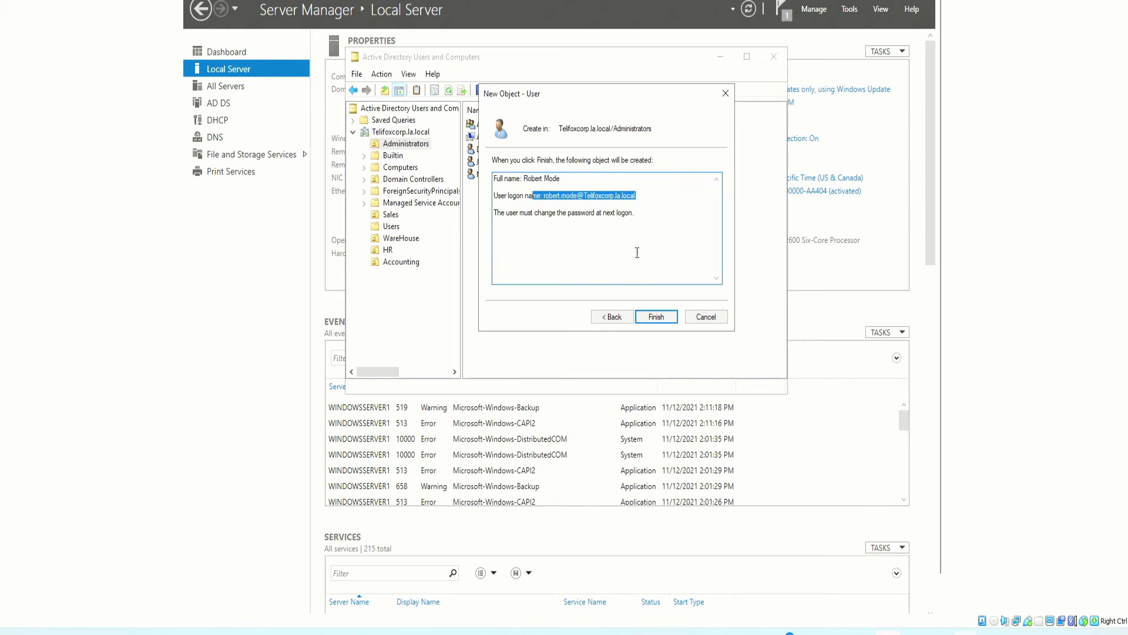
click(659, 318)
click(545, 254)
click(497, 191)
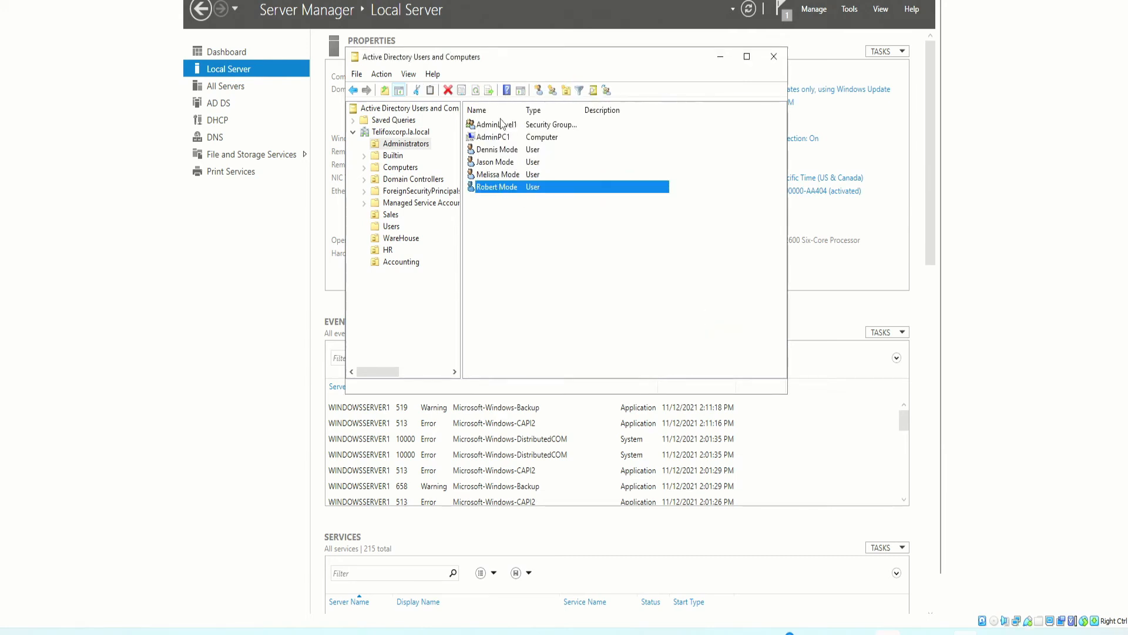
Open the new user's properties and review its Account, Profile and Member Of pages
double_click(490, 189)
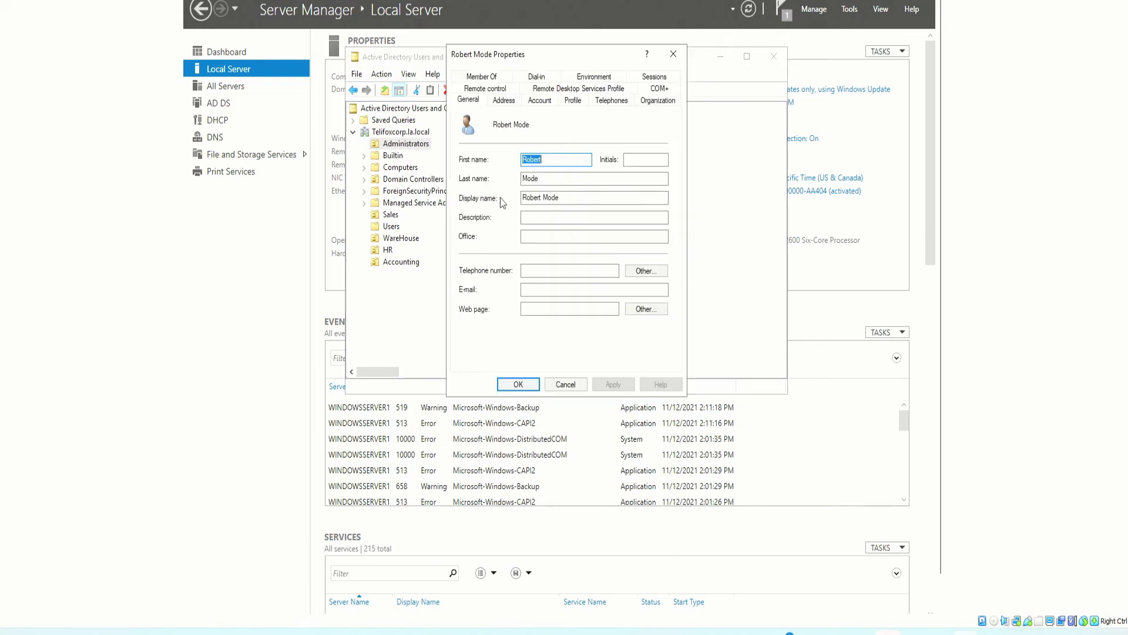
click(539, 105)
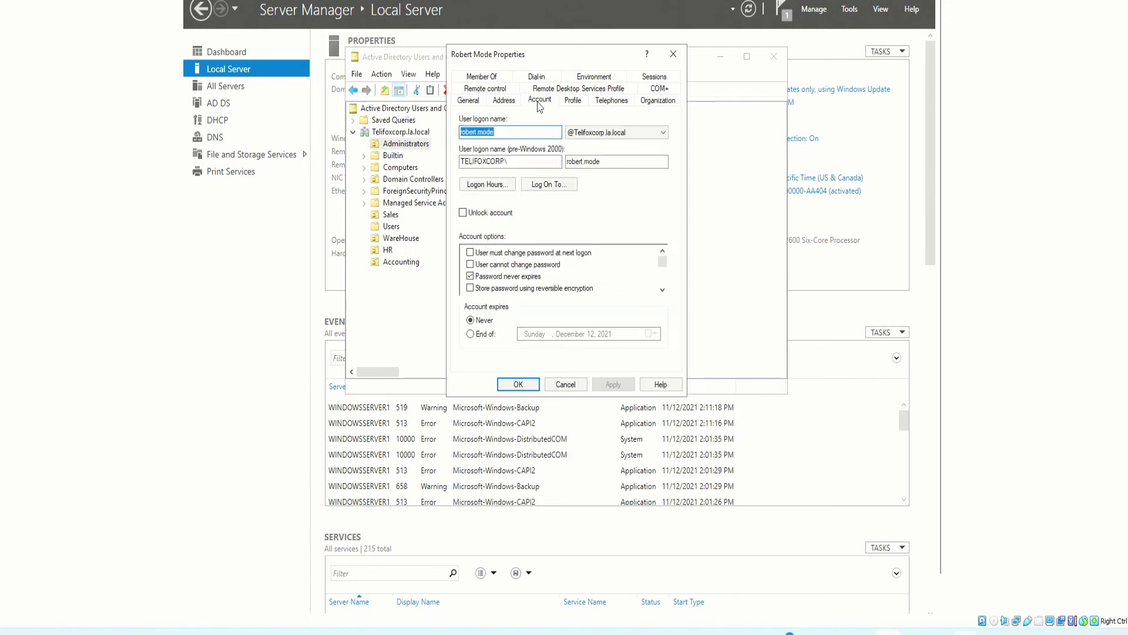
click(574, 102)
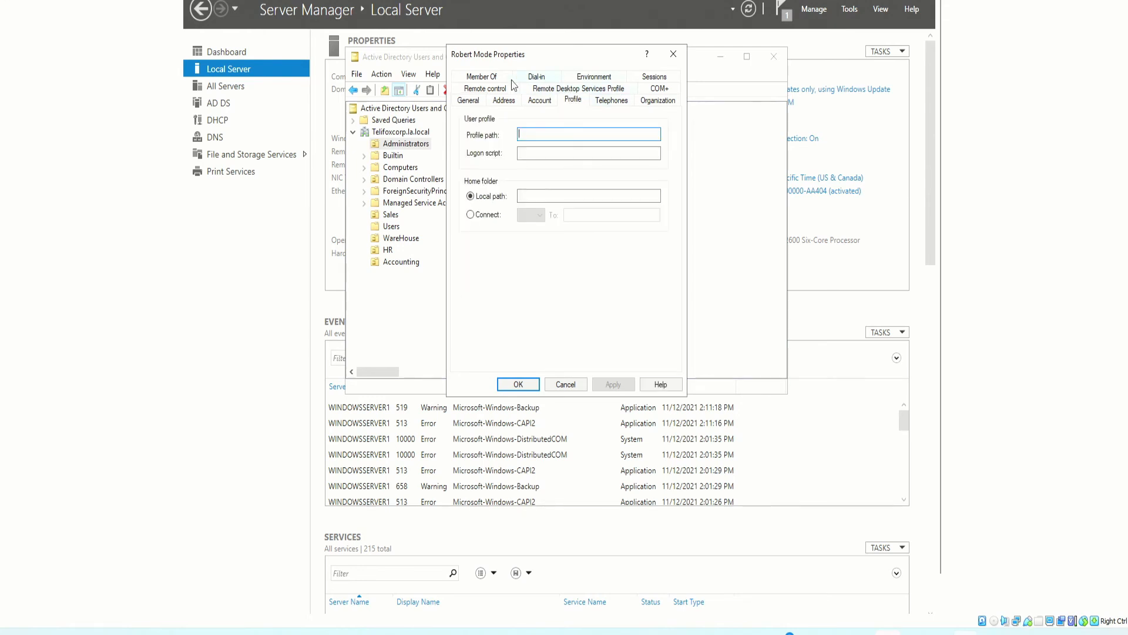
click(488, 76)
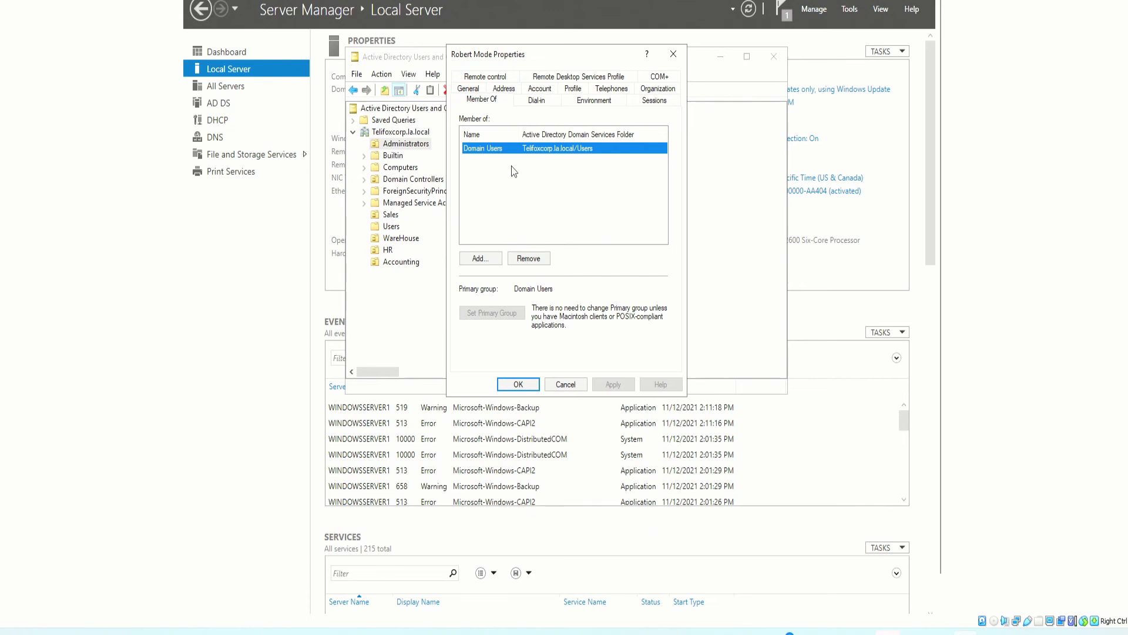
Add the new user to the AdminLevel1 group, found by searching 'admin', then apply and close
drag(507, 59, 546, 56)
click(519, 255)
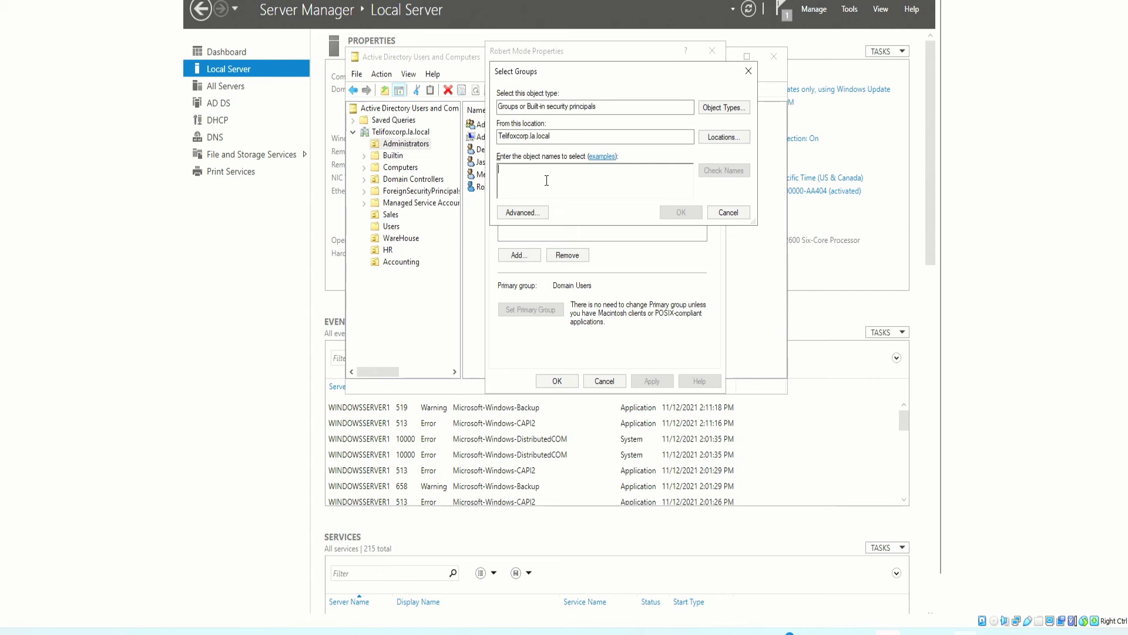
text(admin)
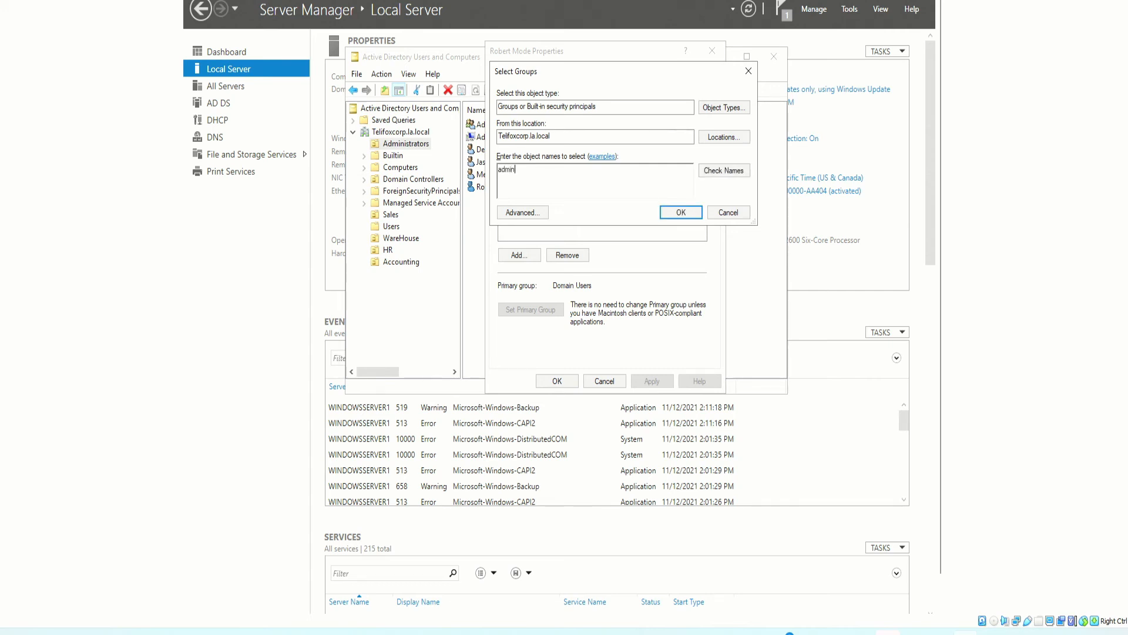
key(Return)
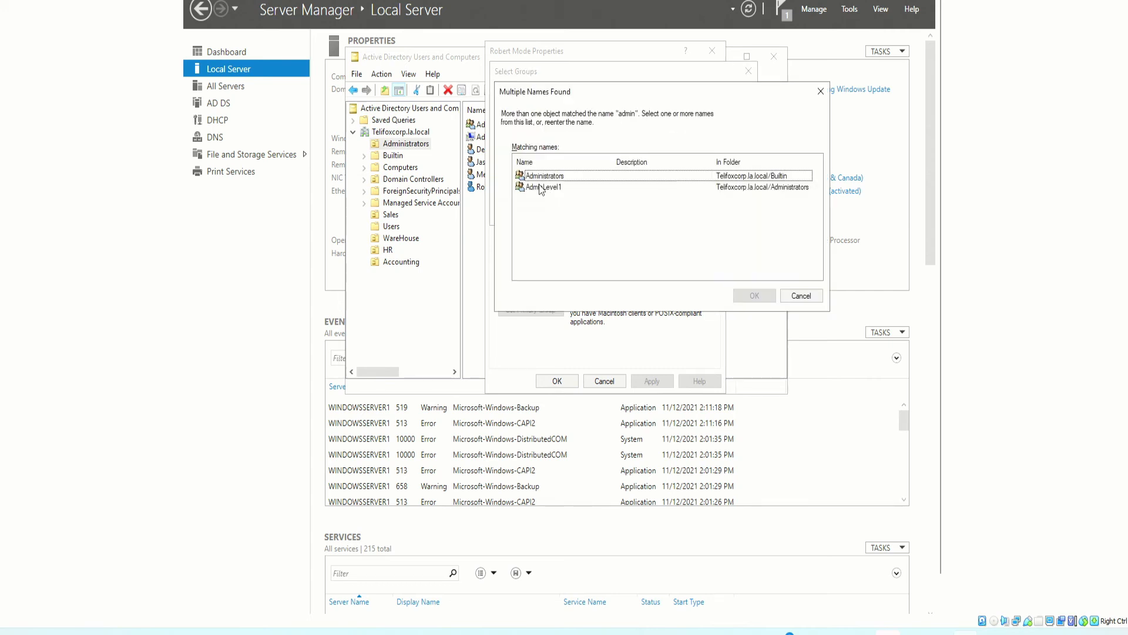
click(543, 187)
click(537, 176)
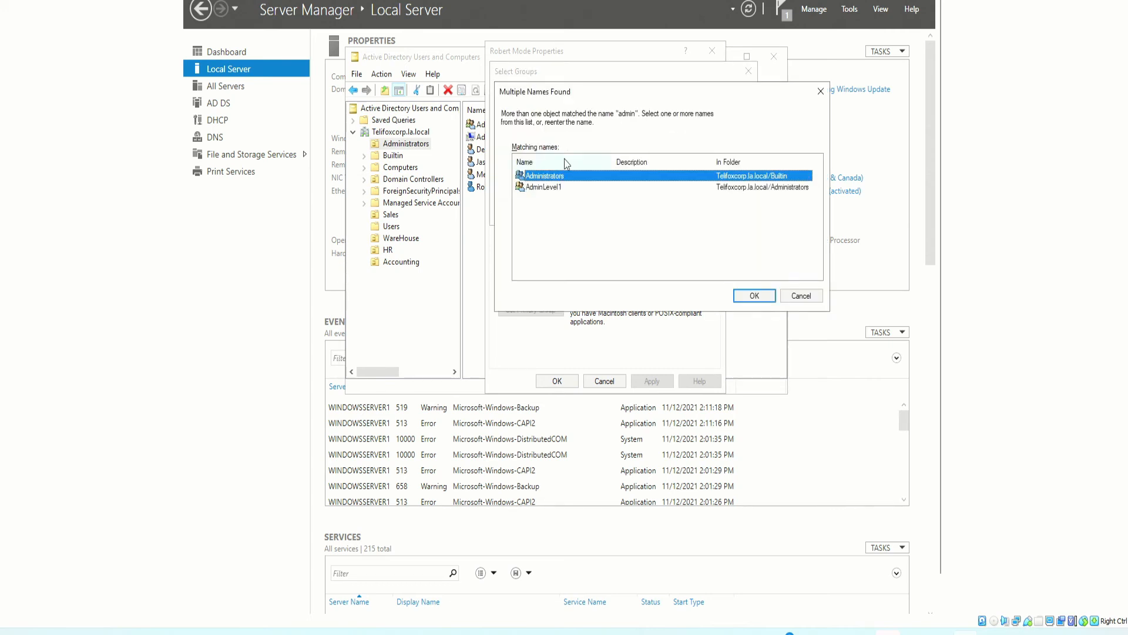
click(545, 187)
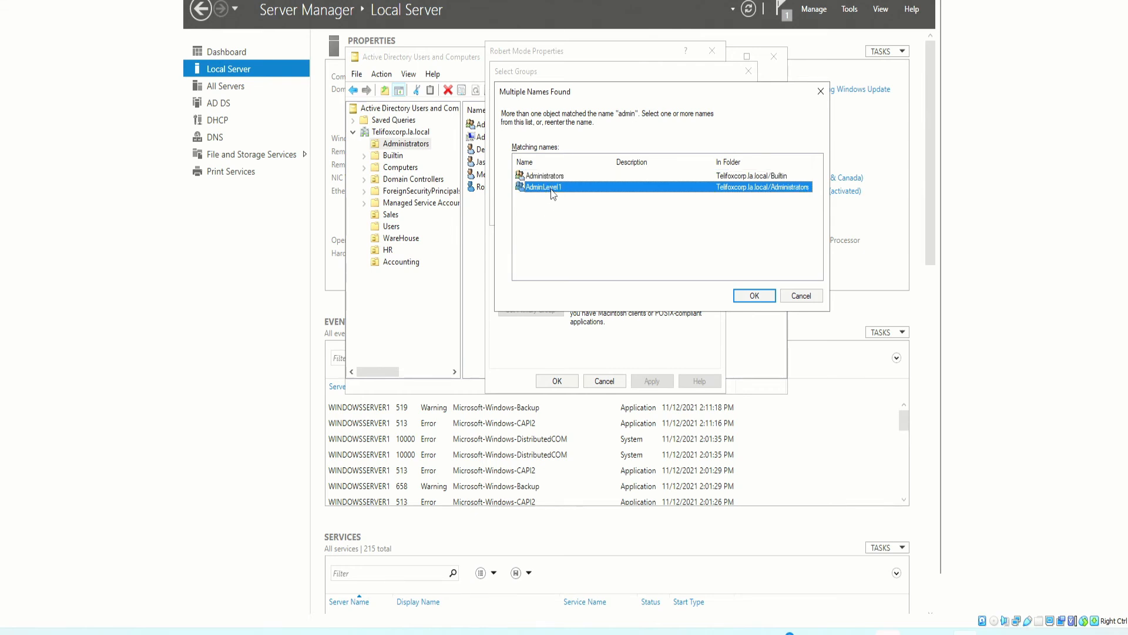
key(Return)
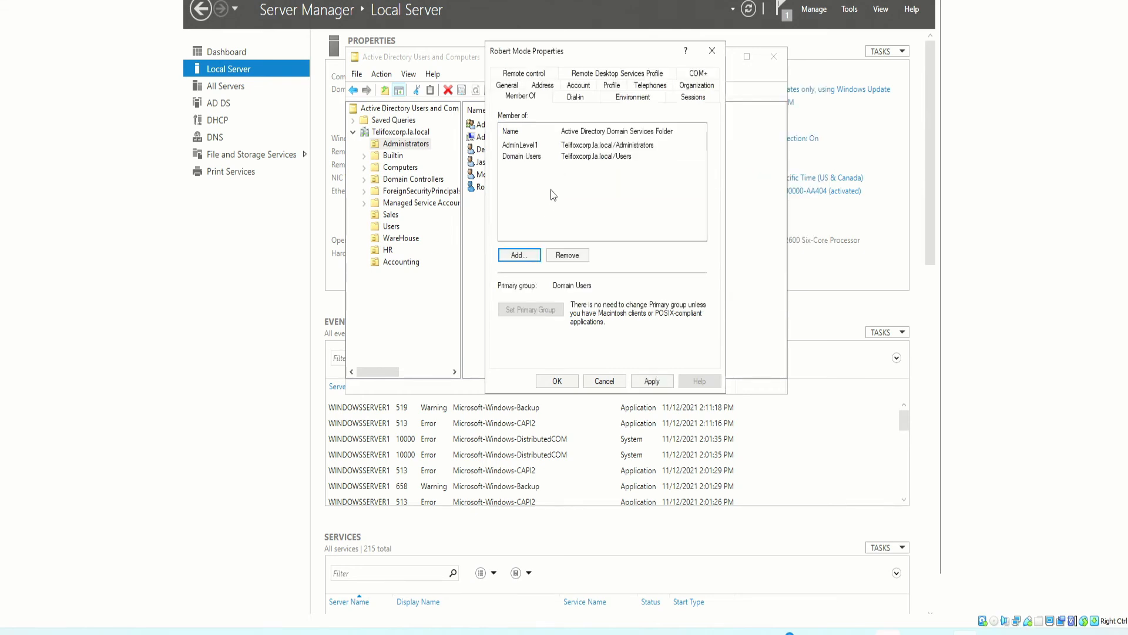
click(651, 380)
click(556, 382)
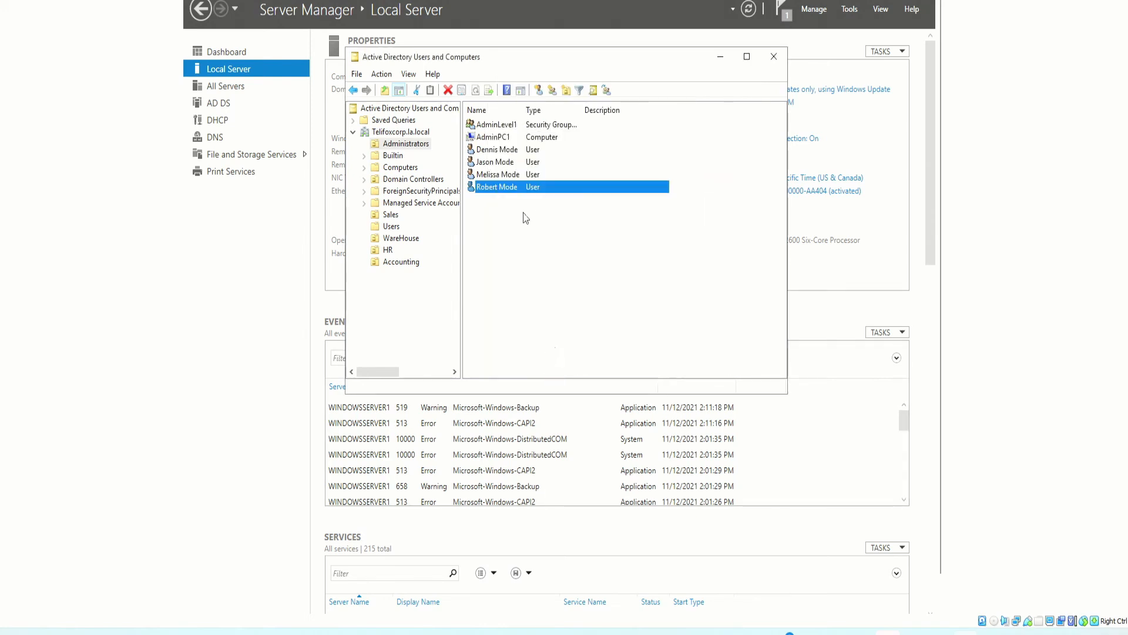
Open another existing user's properties and confirm membership in Administrators and Domain Users
double_click(491, 176)
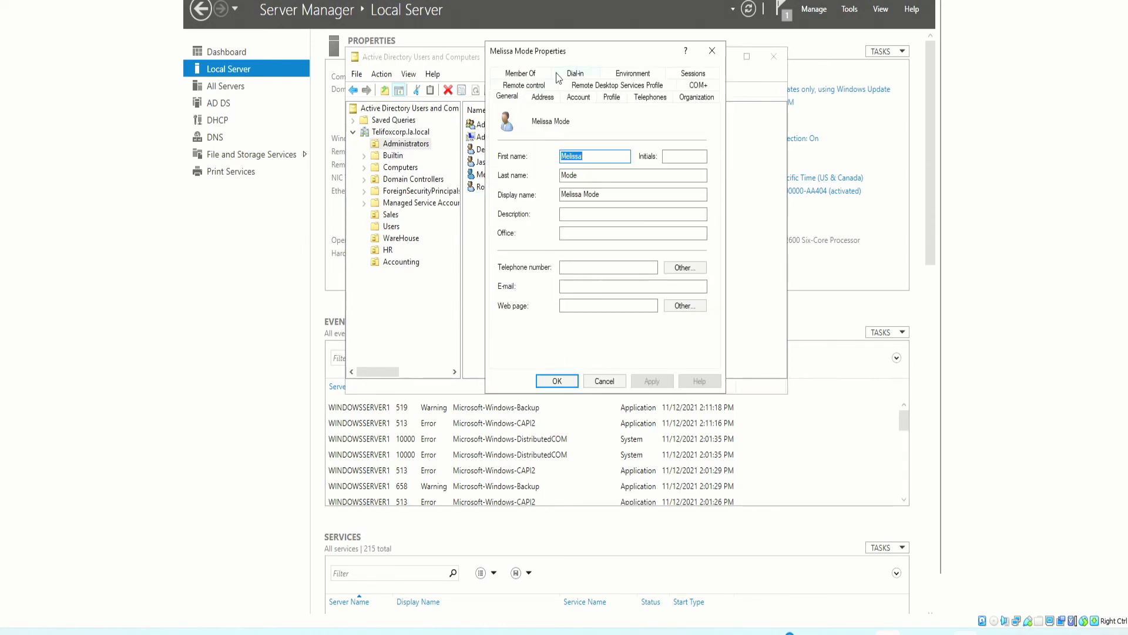
drag(573, 61, 668, 125)
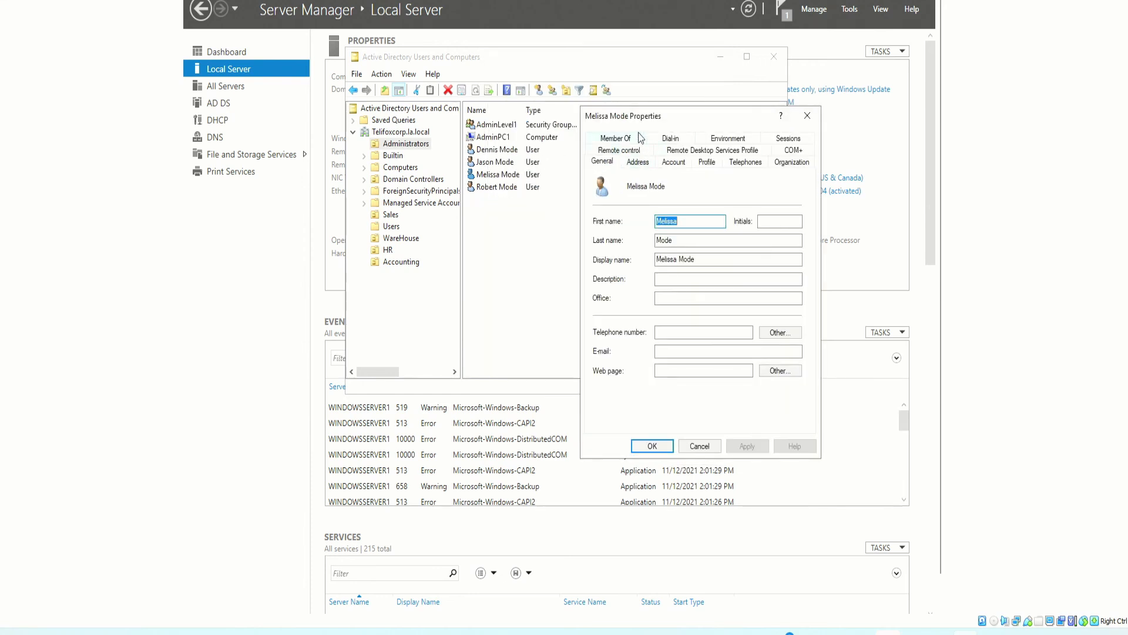
click(615, 139)
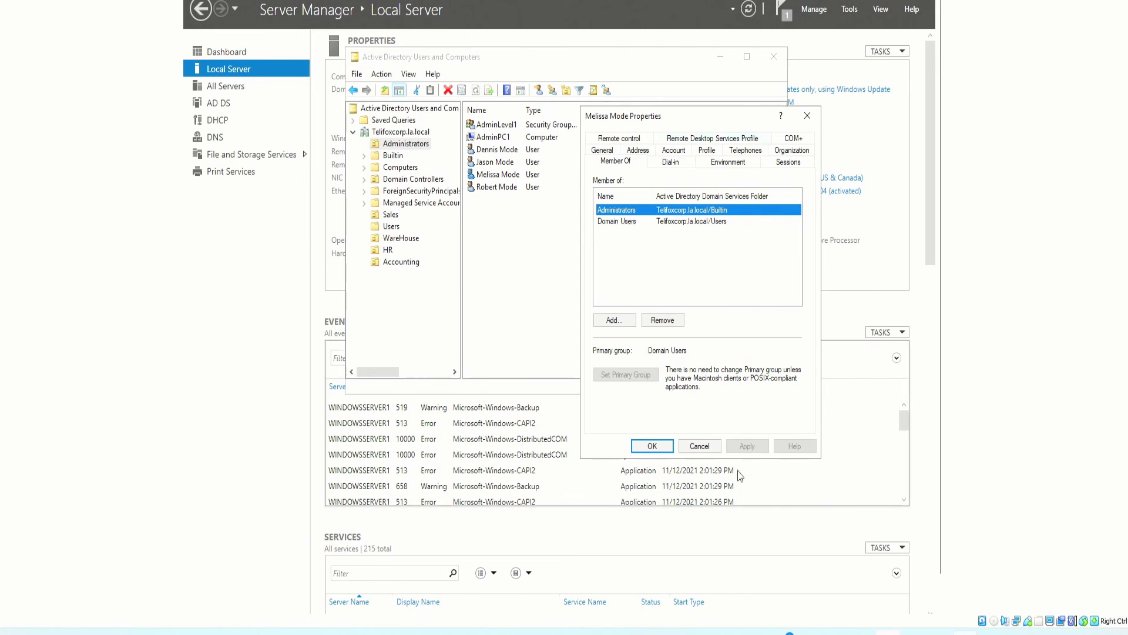
click(652, 446)
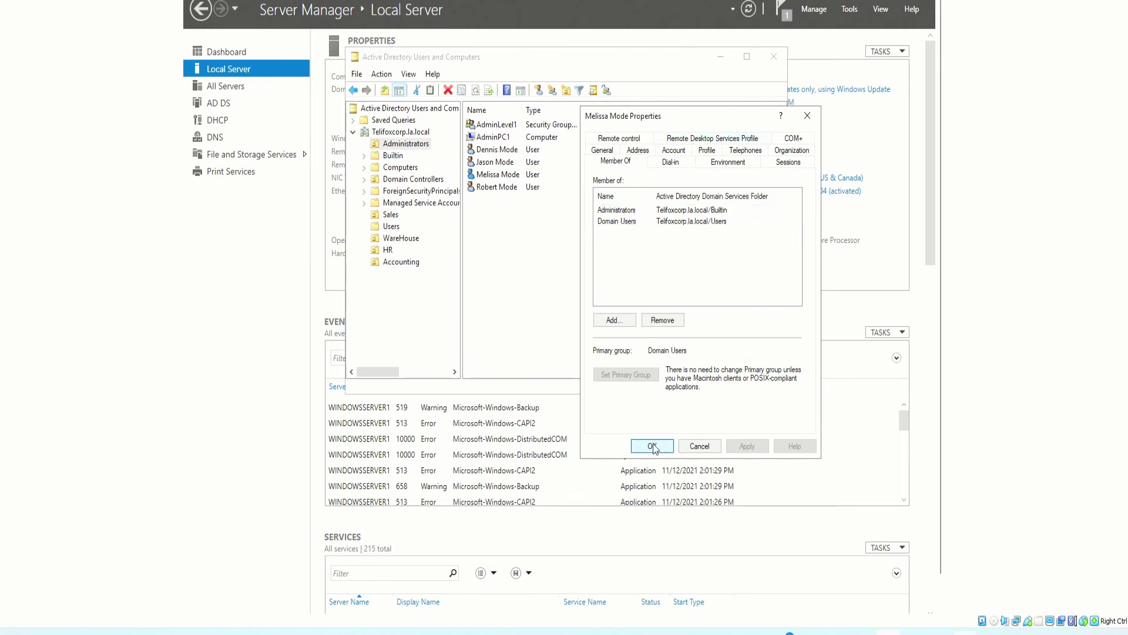
Click through the user accounts listed in the Administrators OU, then clear the selection
click(497, 152)
click(497, 165)
click(494, 178)
click(487, 188)
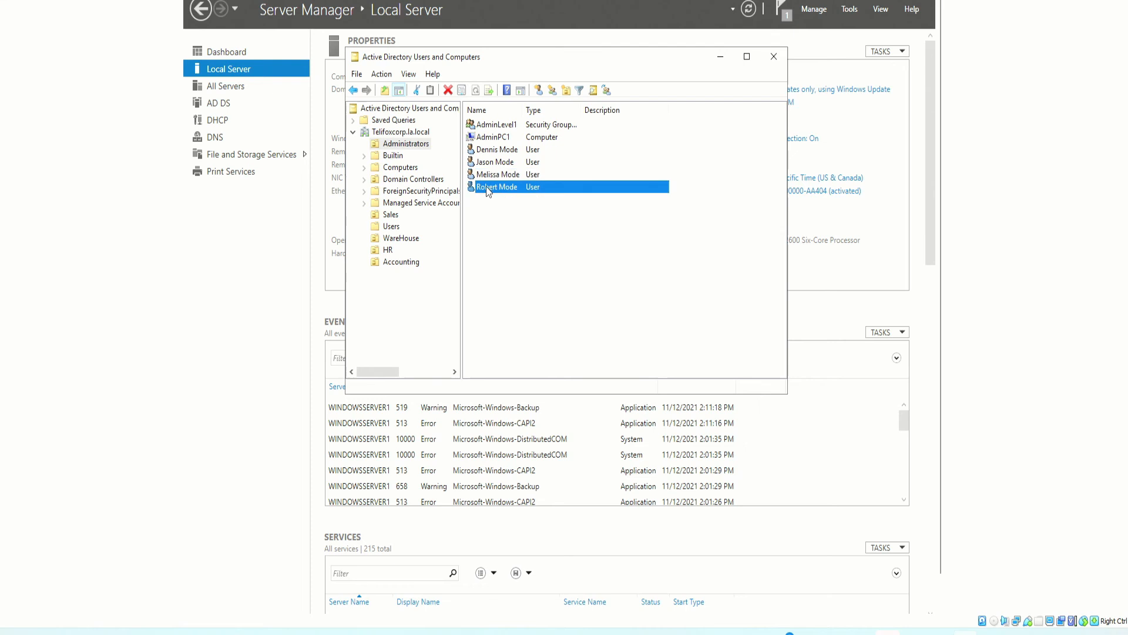
click(507, 220)
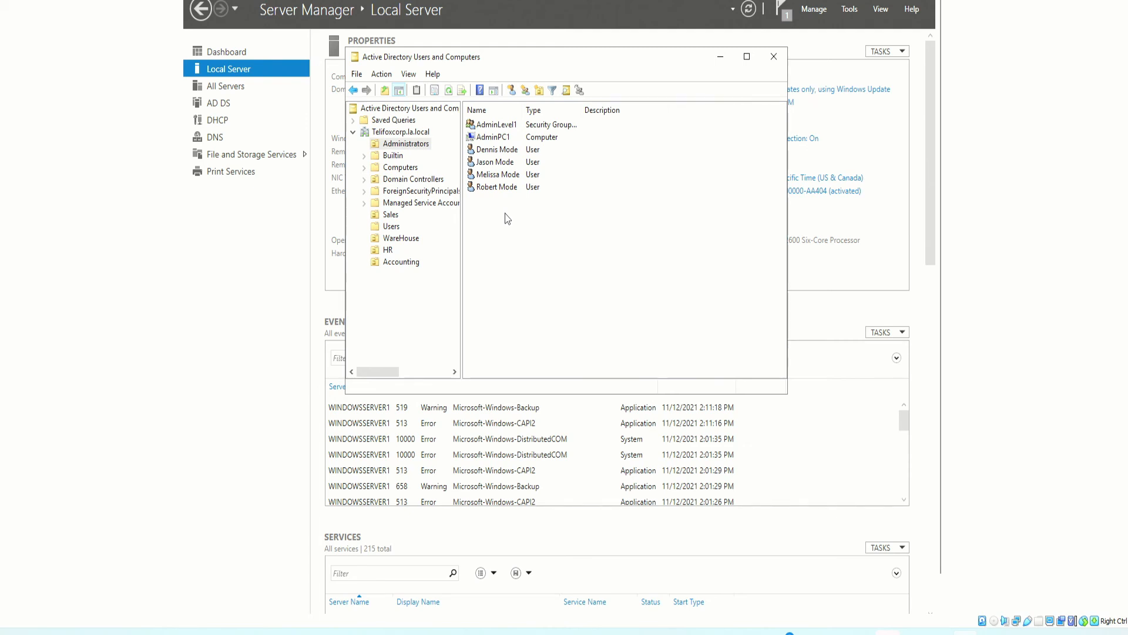
Browse the Accounting, WareHouse and Administrators OUs in the console tree
click(406, 262)
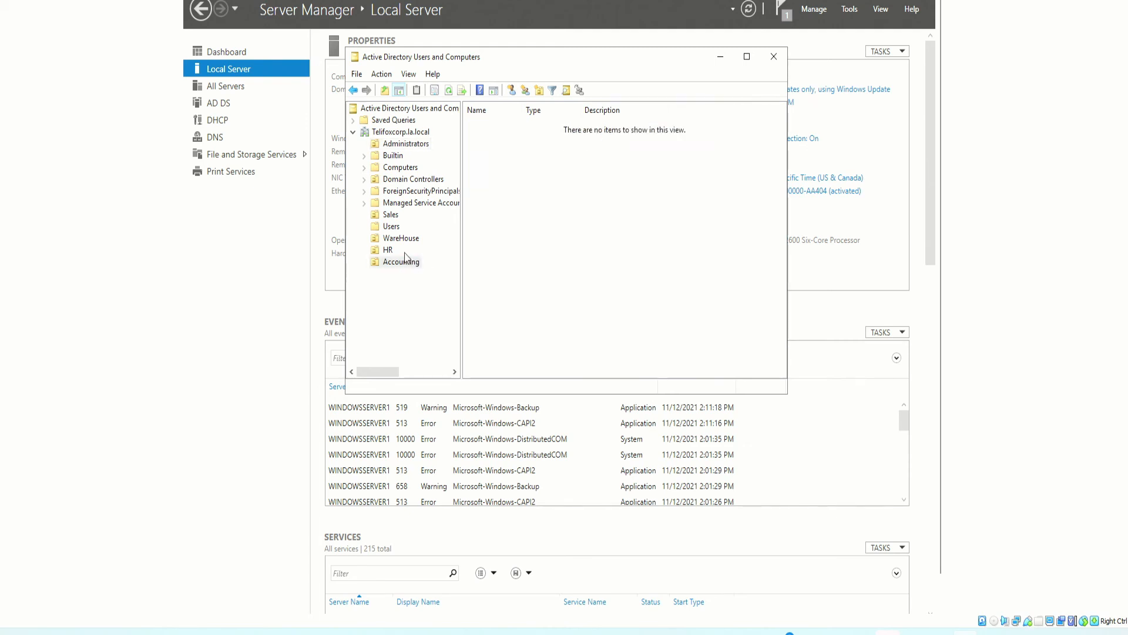
click(401, 239)
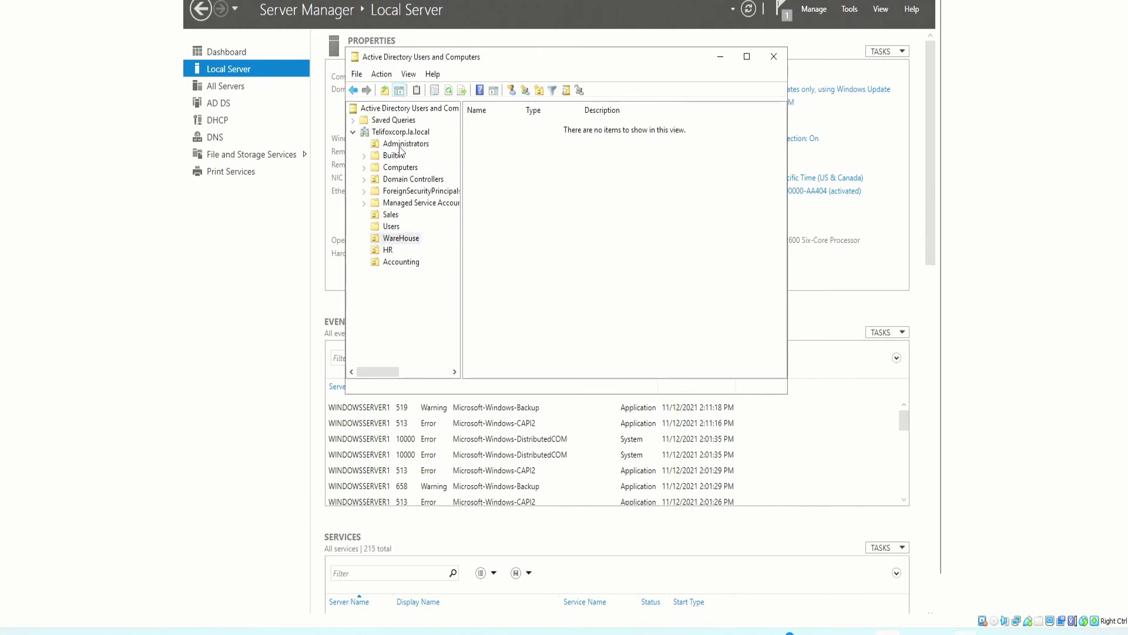
click(390, 239)
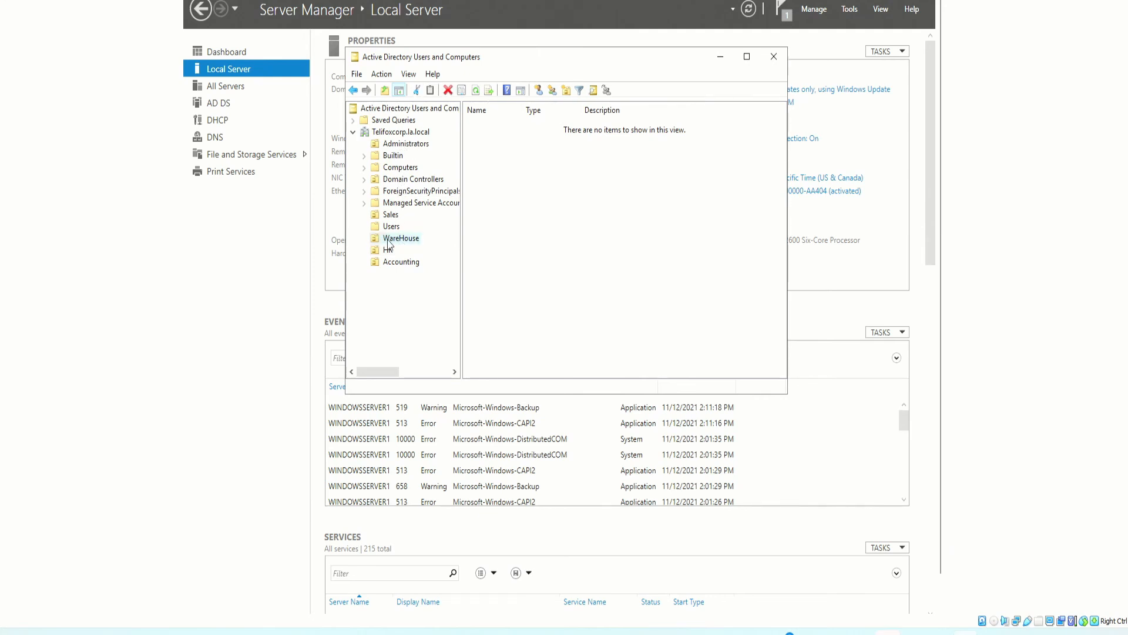
click(404, 146)
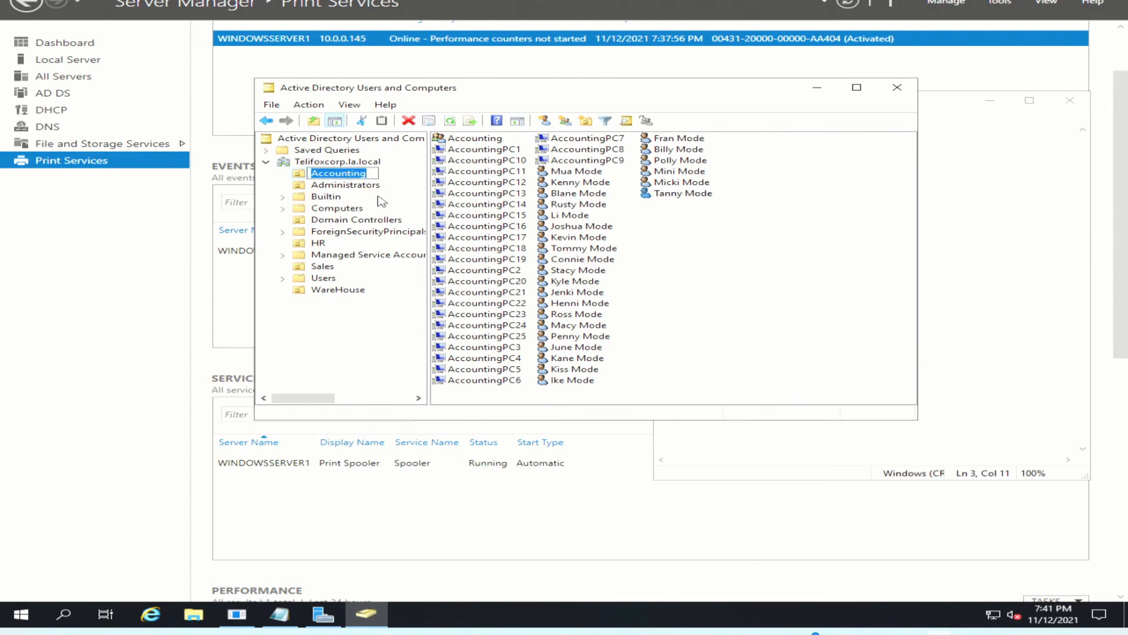
Show the Accounting OU's contents, keeping its name after an accidental rename
click(328, 184)
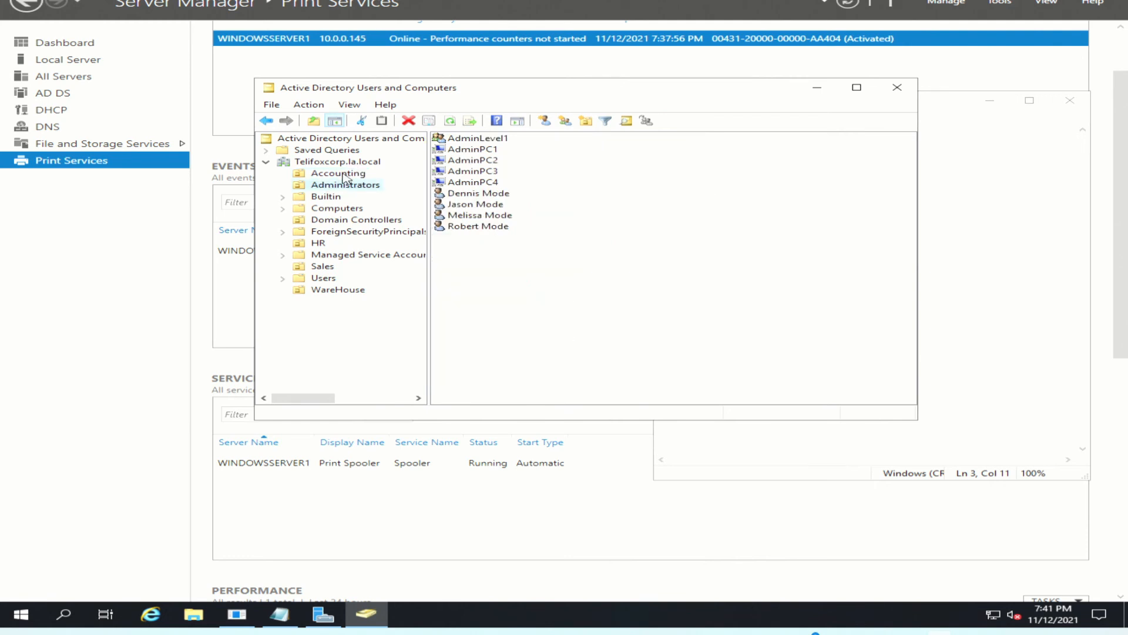
click(346, 176)
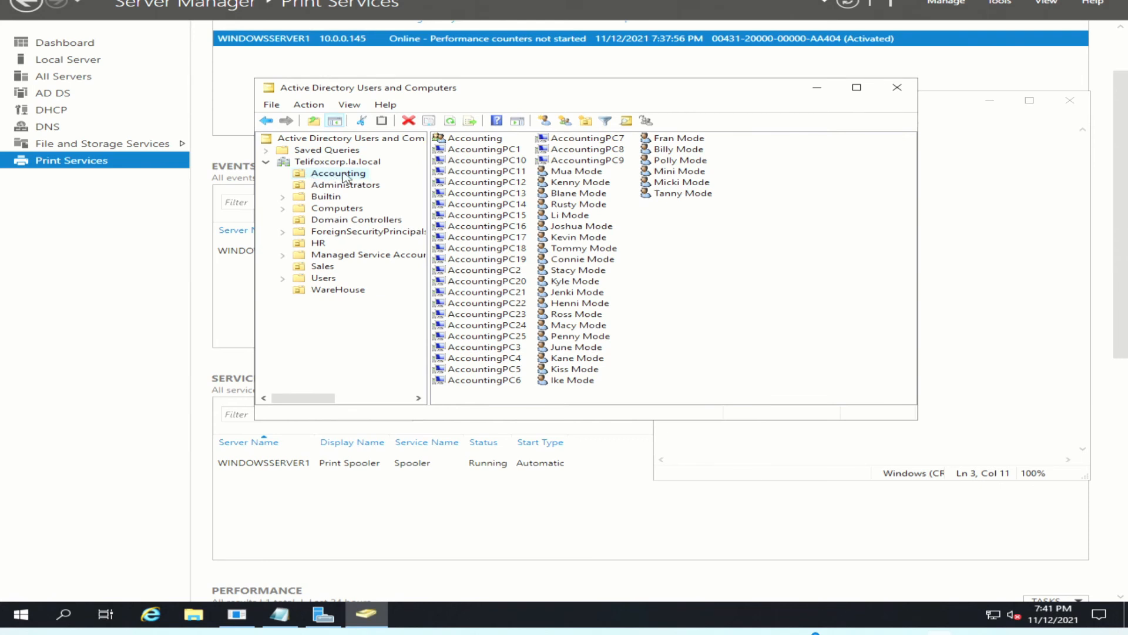
click(333, 176)
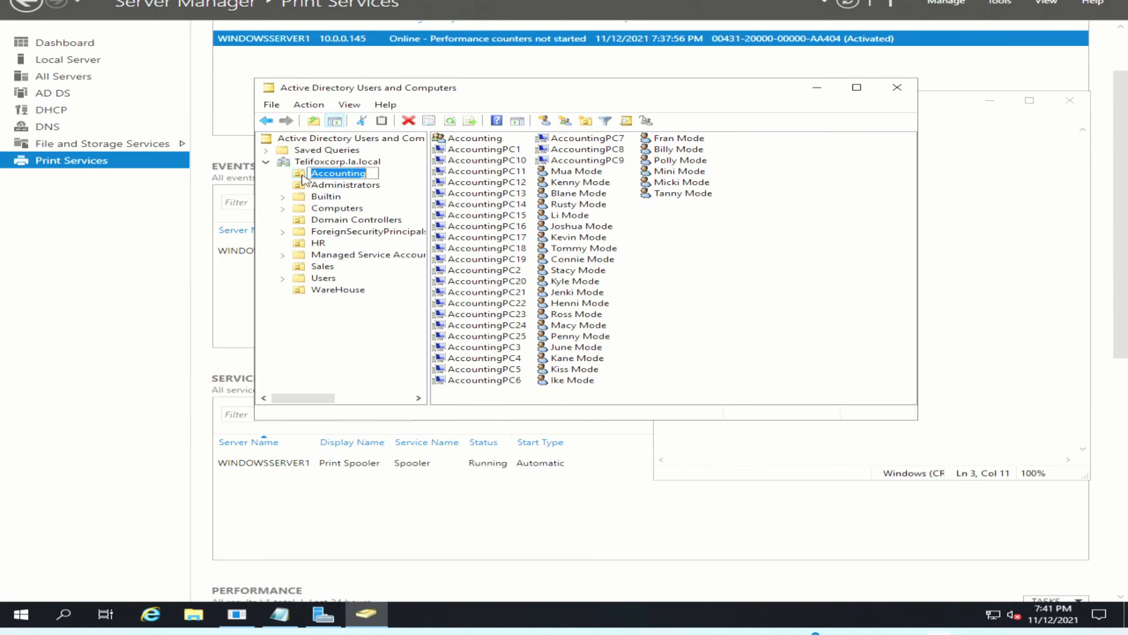
key(Return)
Inspect the Accounting group, AccountingPC1 and a user, then display the Administrators OU
click(479, 140)
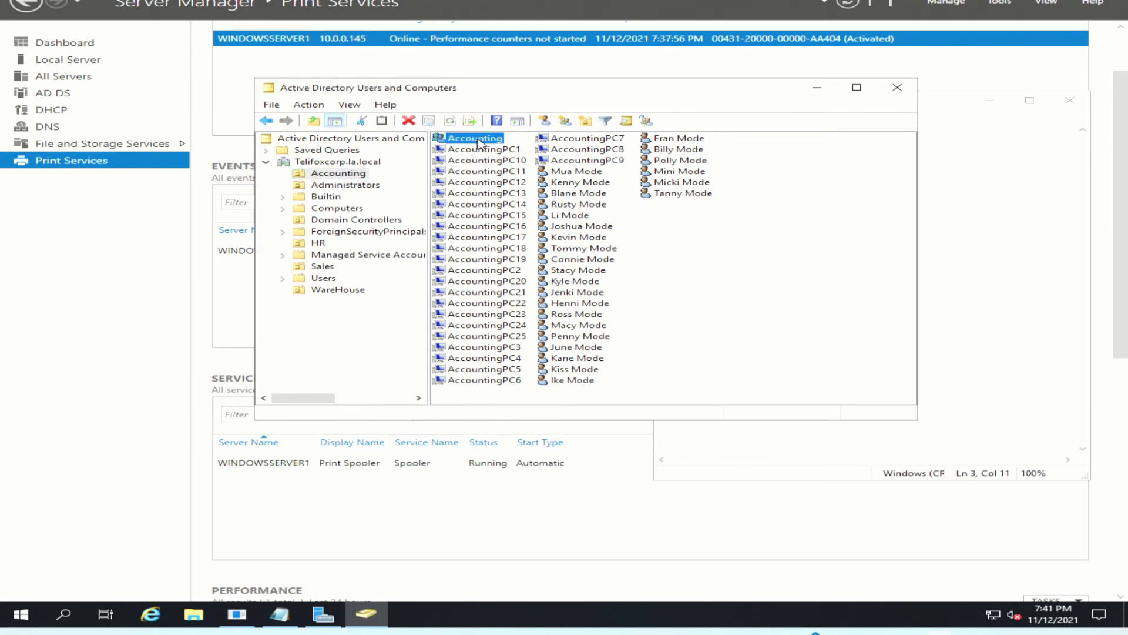
click(322, 173)
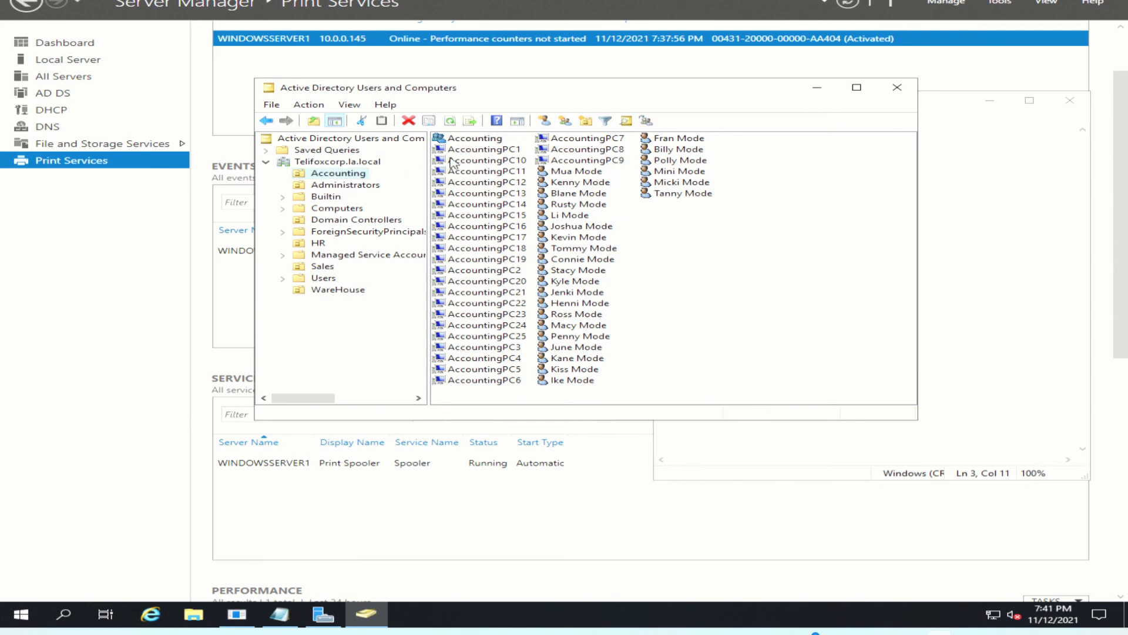
click(480, 150)
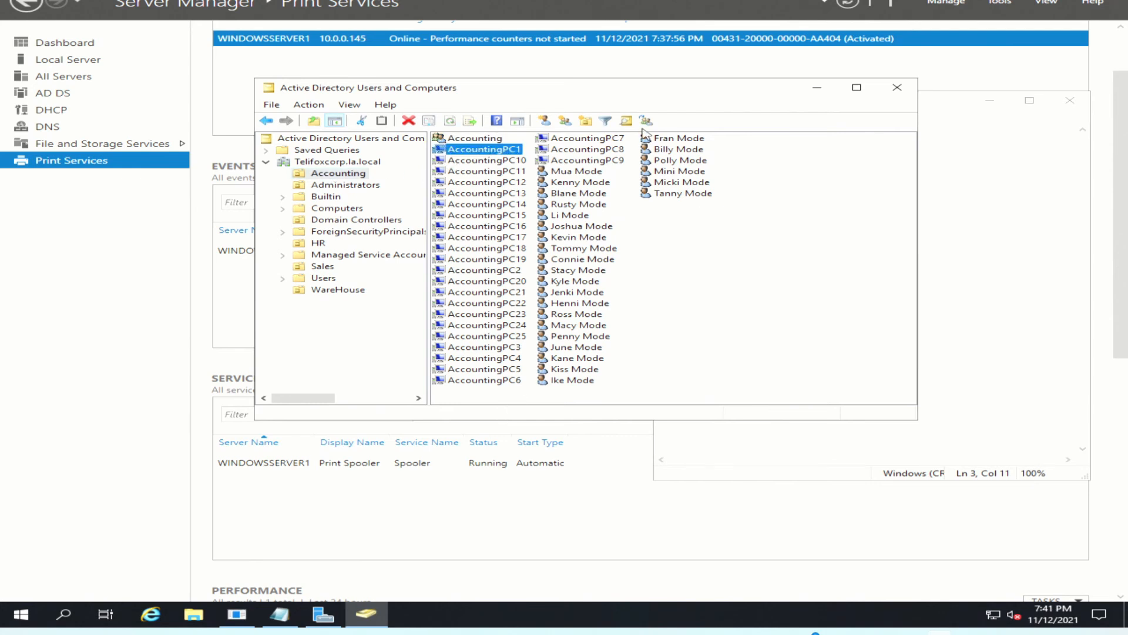
click(584, 173)
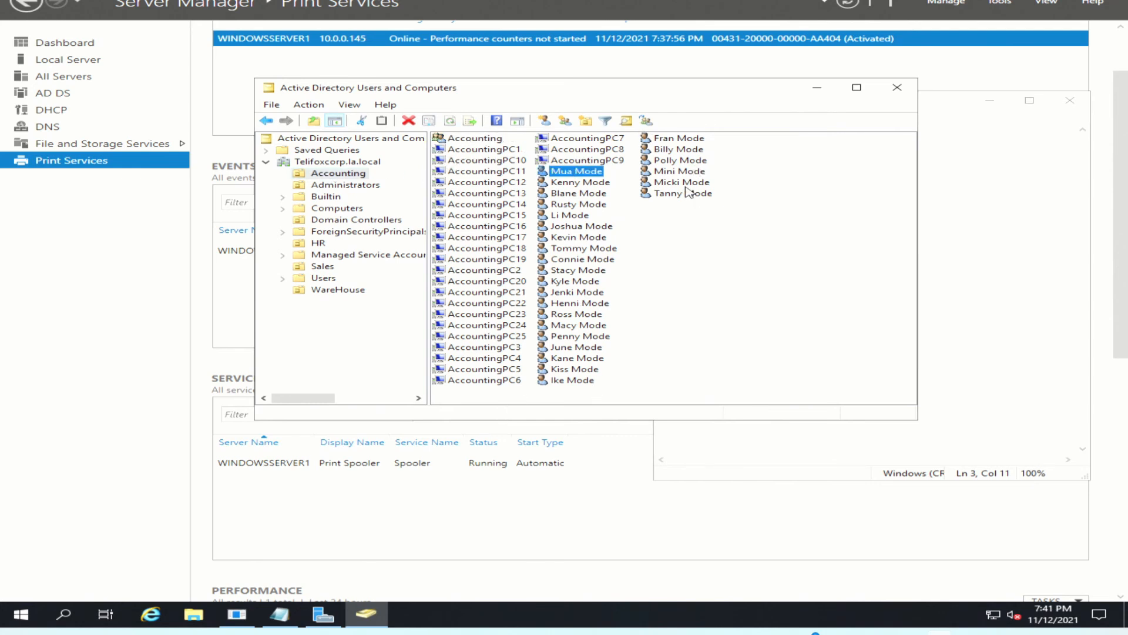
click(477, 140)
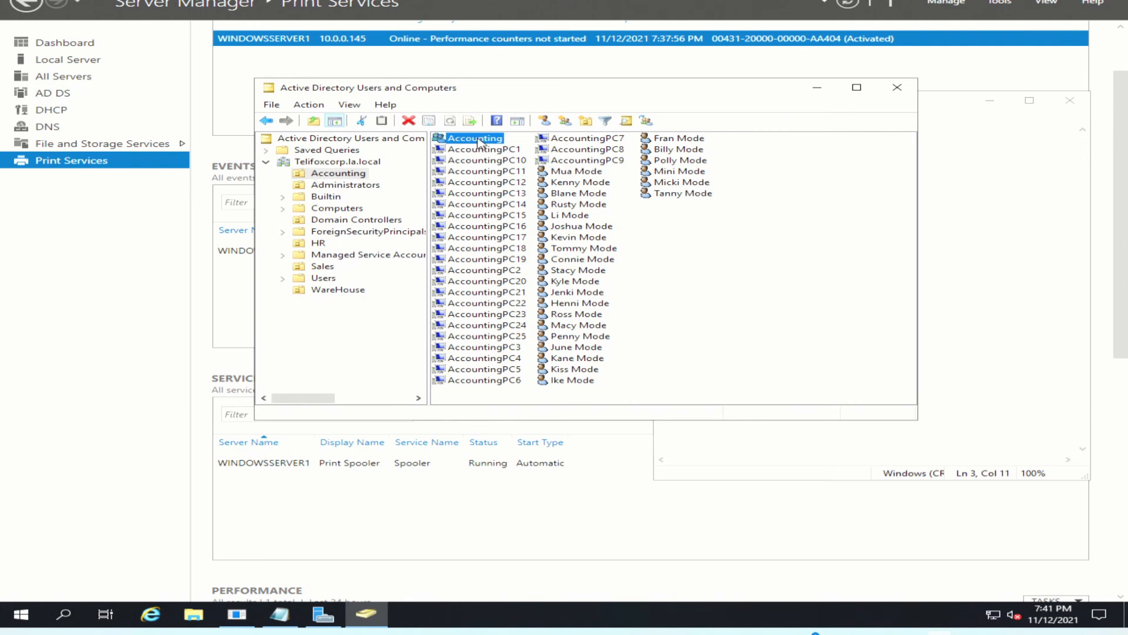
click(466, 143)
click(673, 248)
click(316, 185)
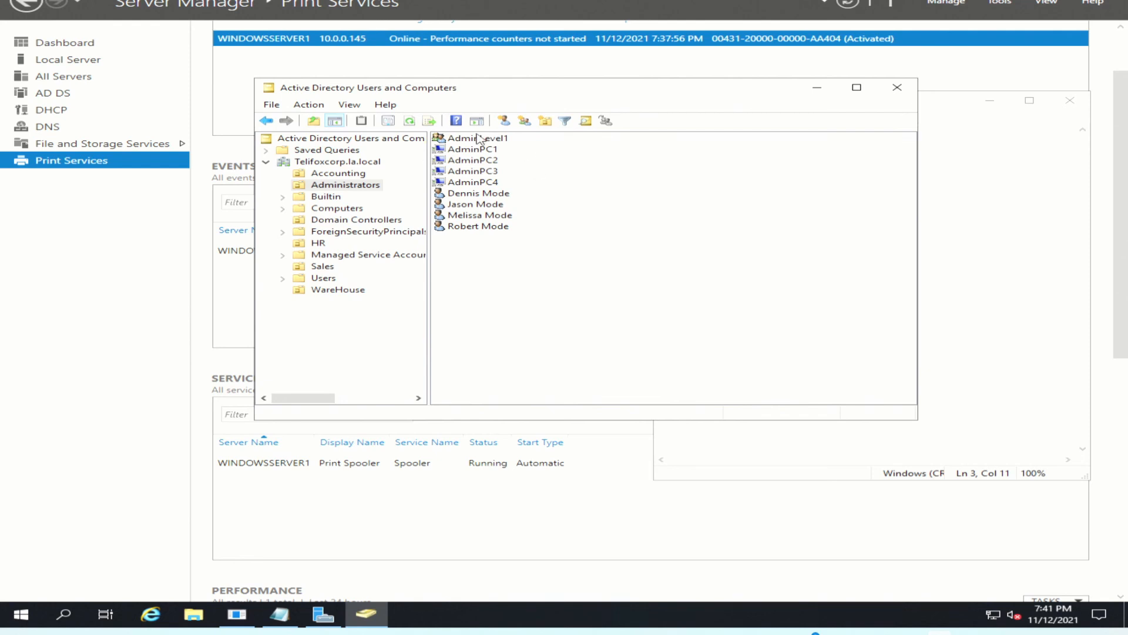
click(319, 243)
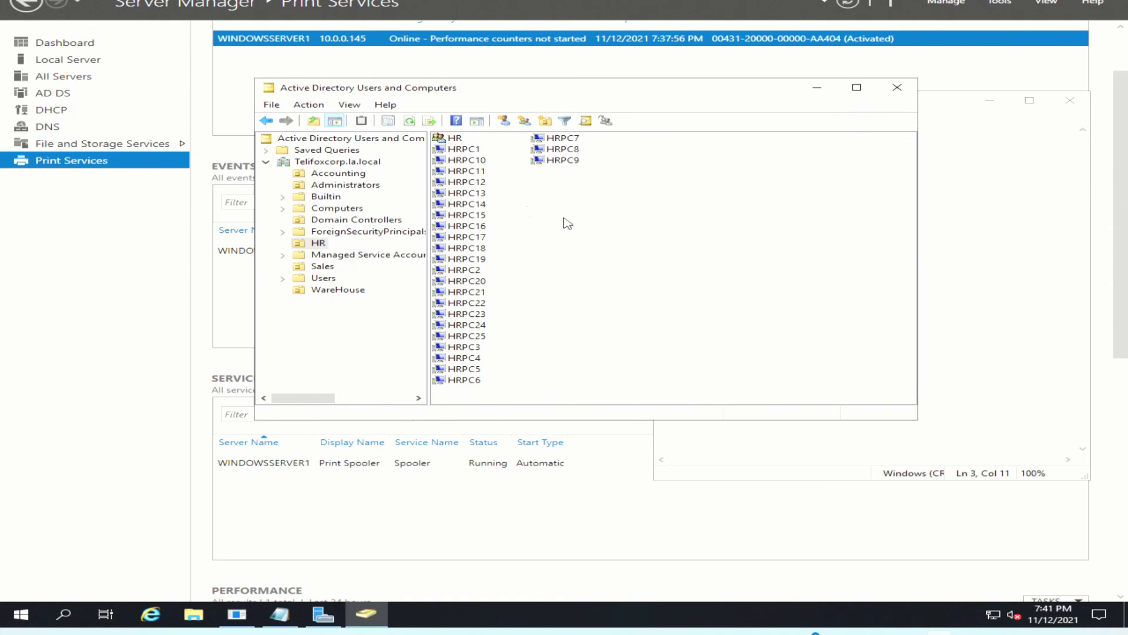
click(322, 267)
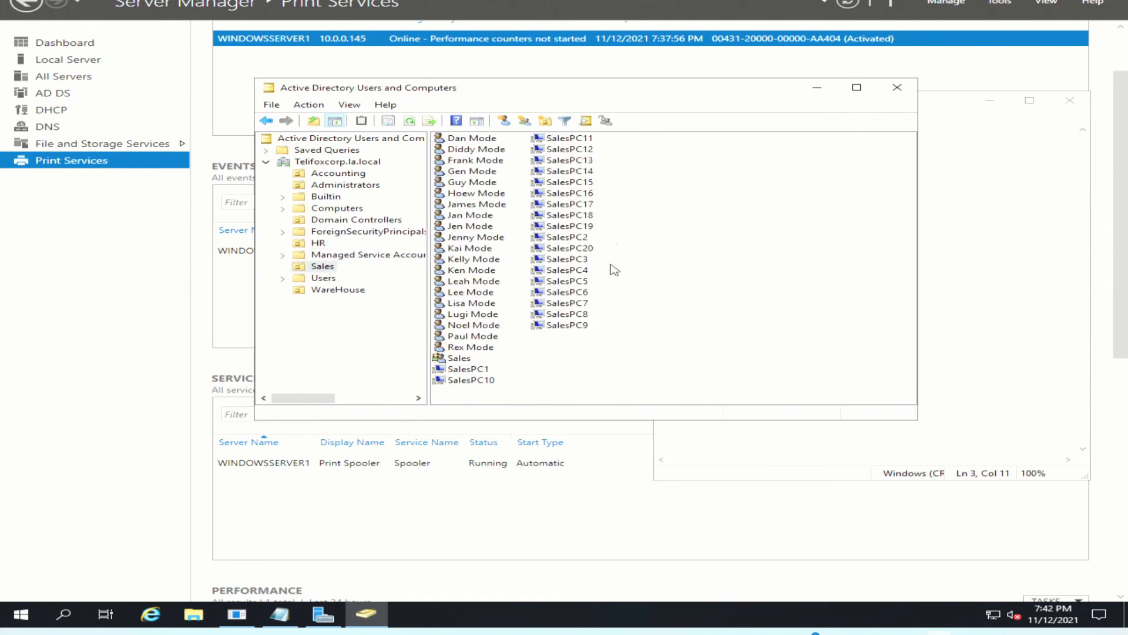
click(324, 280)
click(322, 266)
click(338, 290)
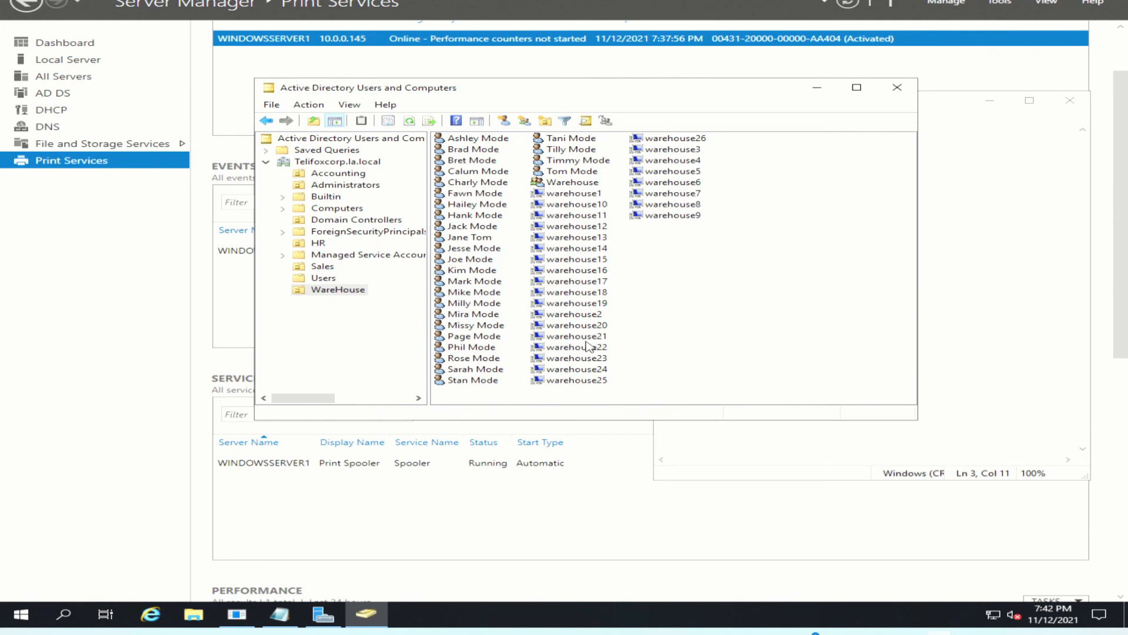
click(346, 175)
click(351, 185)
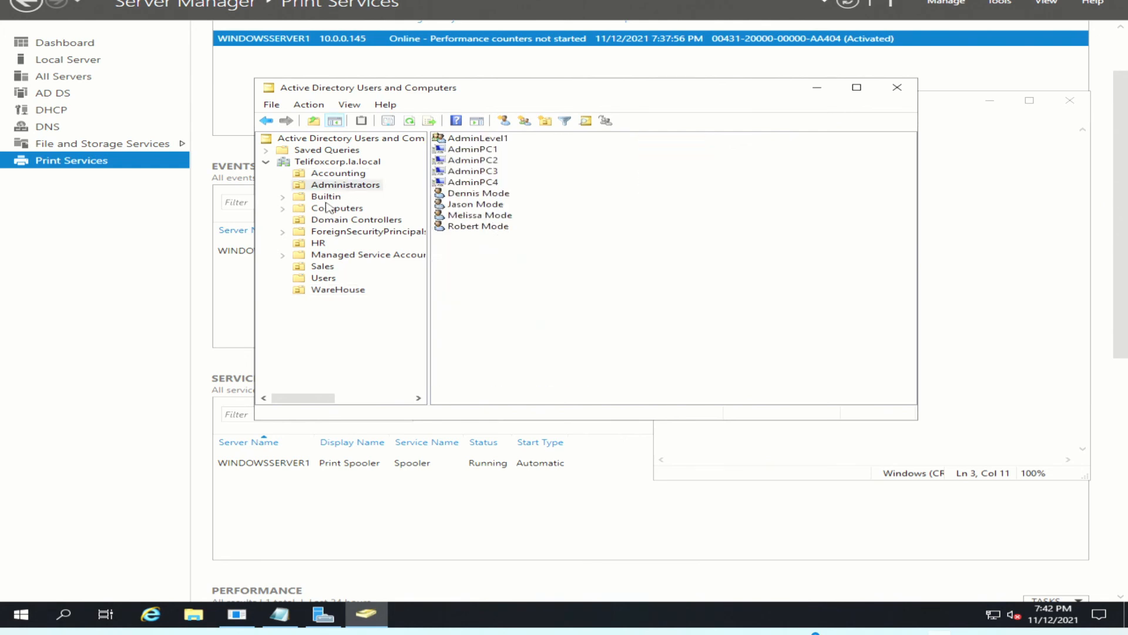
click(318, 244)
click(323, 267)
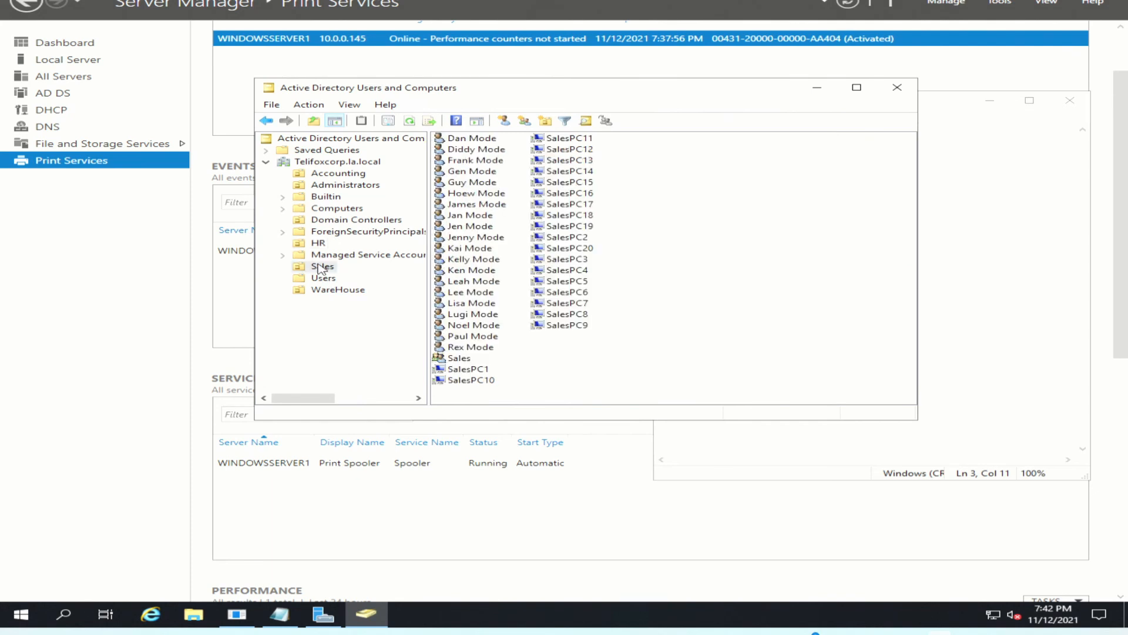
click(329, 292)
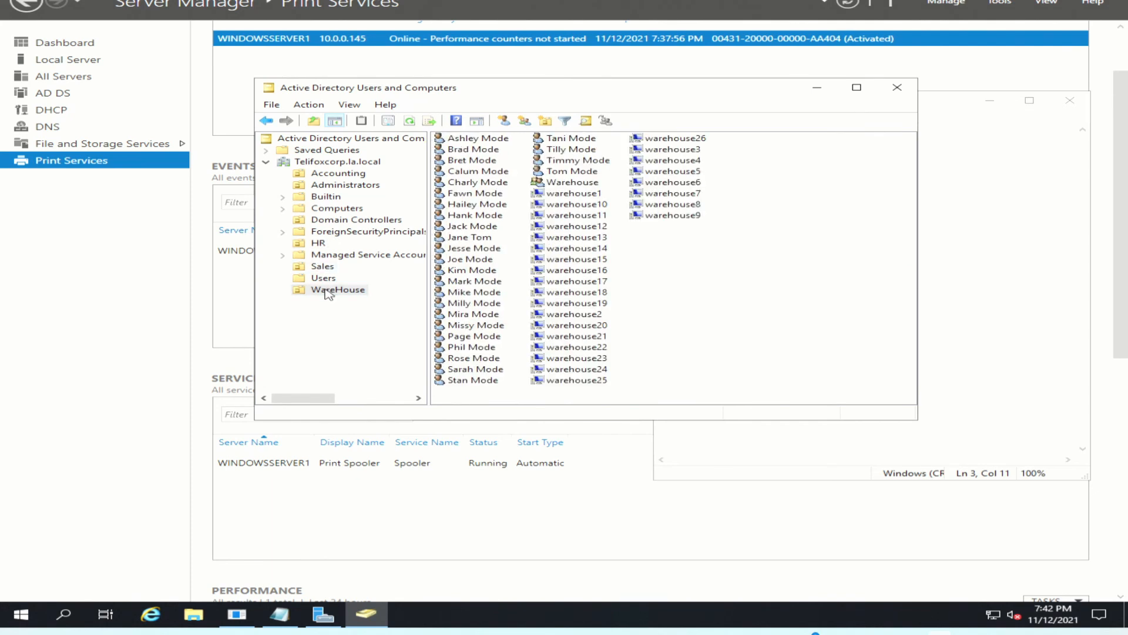
click(325, 175)
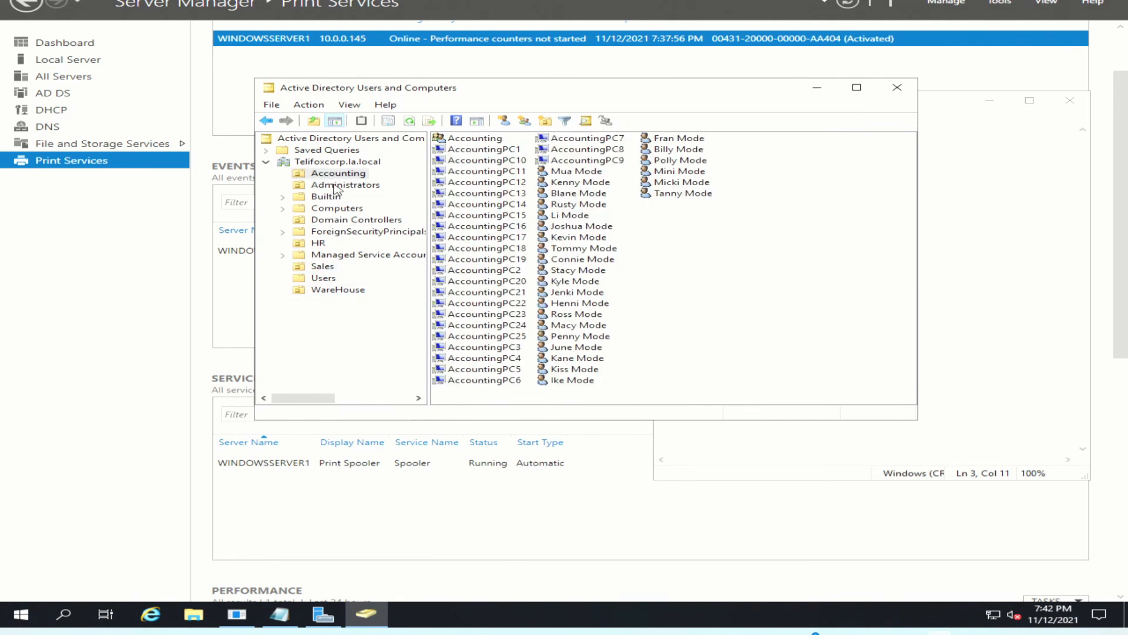
click(335, 186)
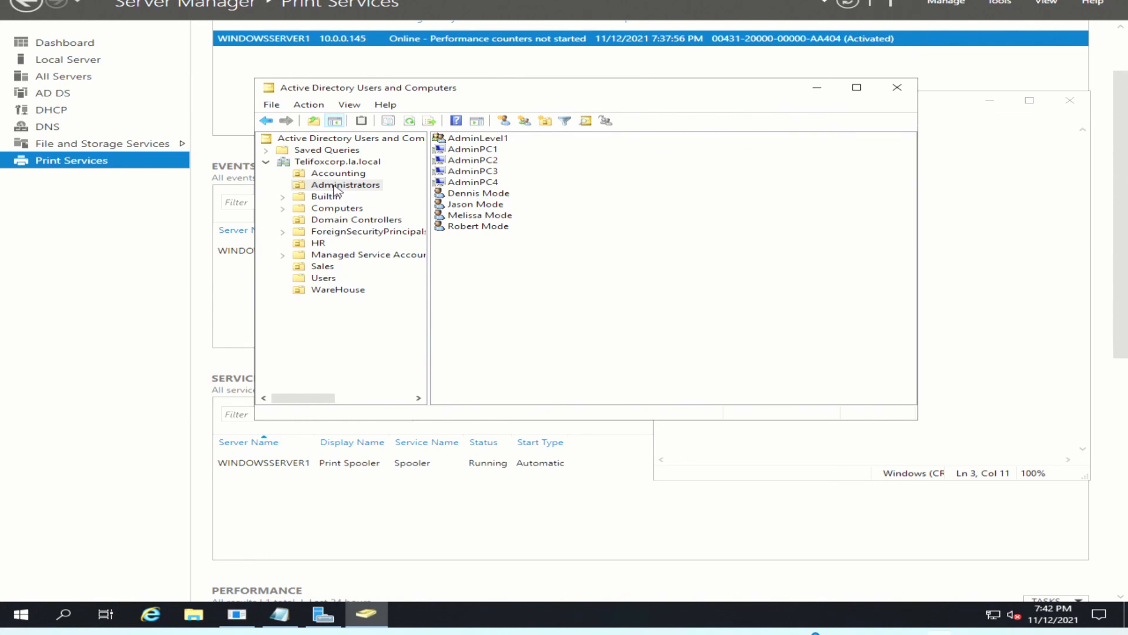